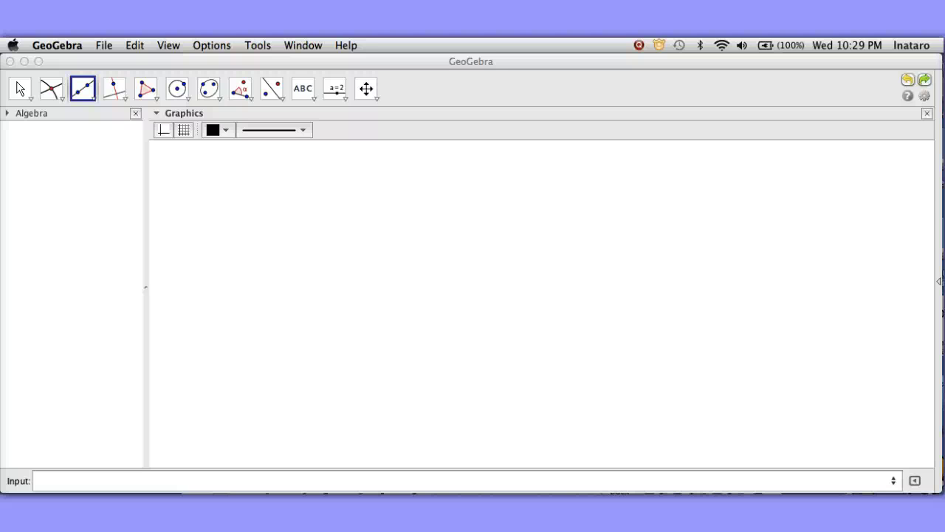
Draw line a through two new points A and B.
{"action": "left_click", "coordinate": [94, 90]}
{"action": "left_click", "coordinate": [94, 120]}
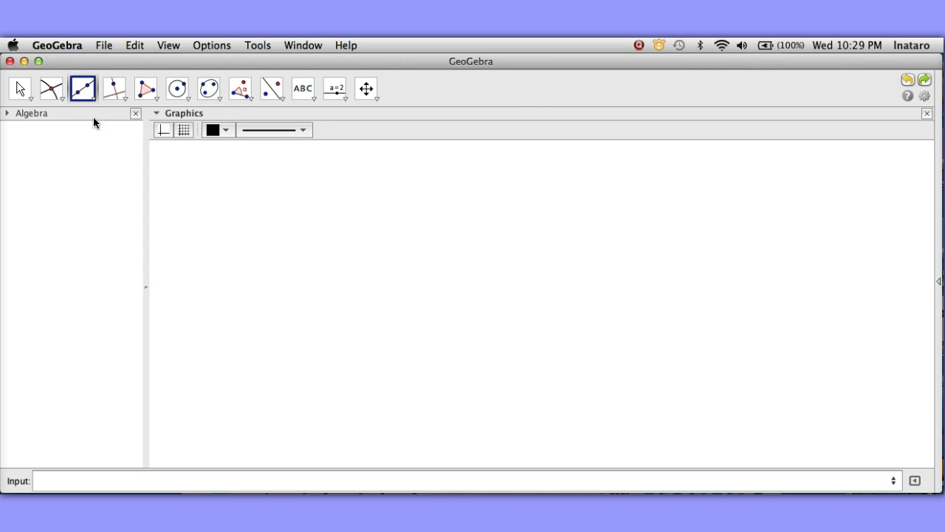
{"action": "left_click", "coordinate": [336, 405]}
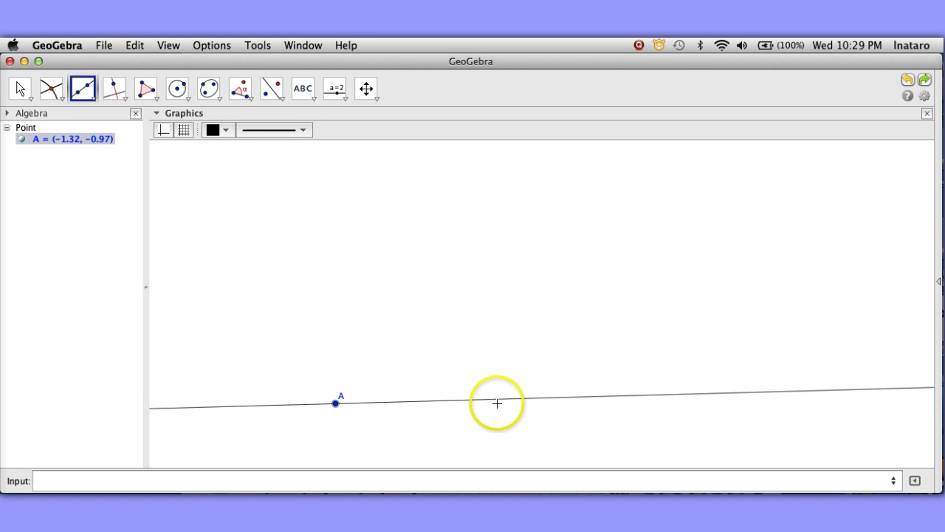
{"action": "left_click", "coordinate": [514, 400]}
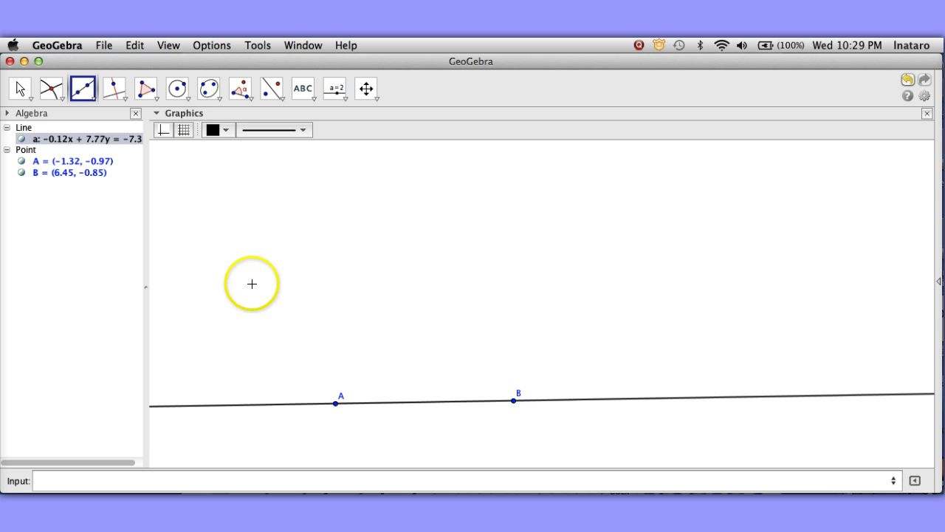
Construct line b perpendicular to line a through point B.
{"action": "left_click", "coordinate": [122, 101]}
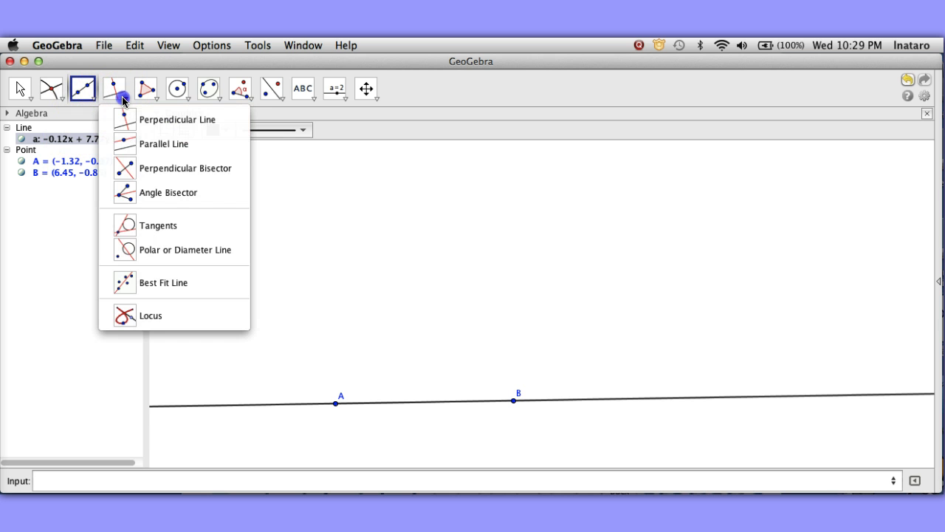
{"action": "left_click", "coordinate": [122, 120]}
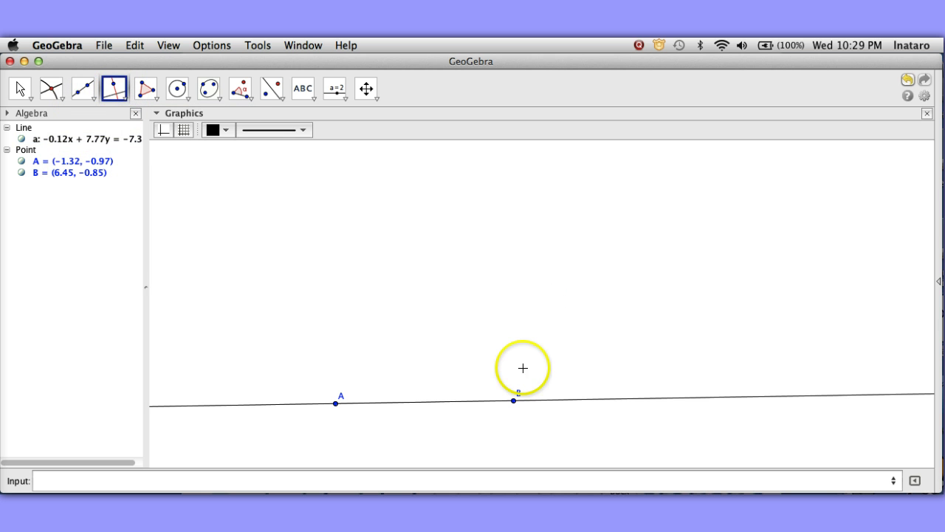
{"action": "left_click", "coordinate": [514, 400]}
{"action": "left_click", "coordinate": [500, 404]}
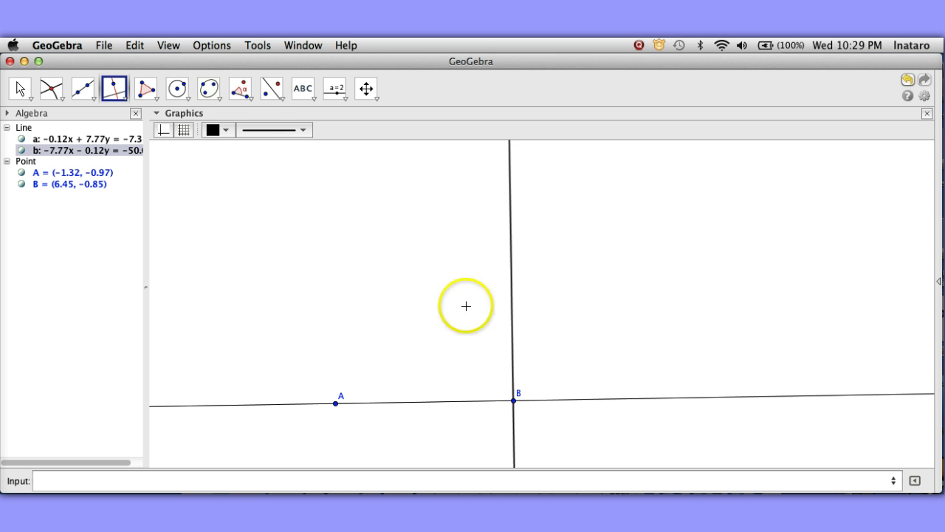
Mark a 58° counter-clockwise angle α at A from B, creating B', then slide A right along line a.
{"action": "left_click", "coordinate": [240, 86]}
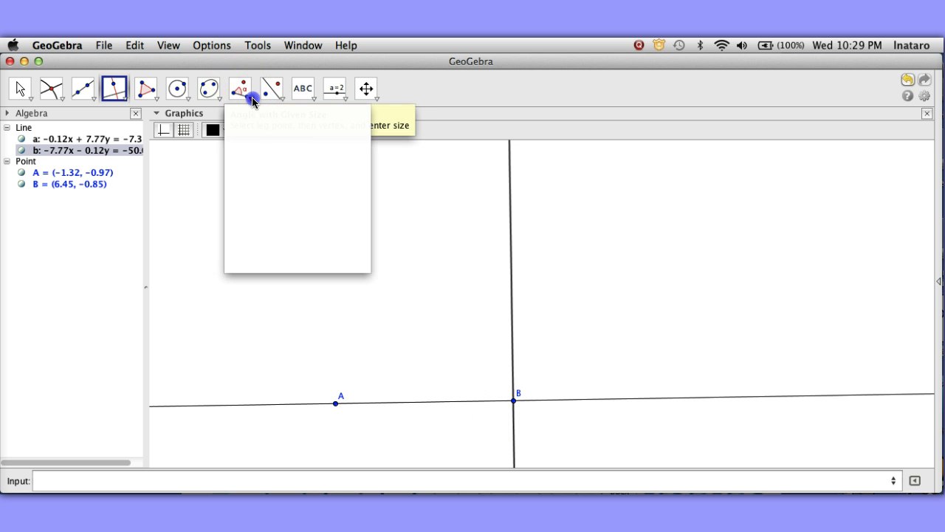
{"action": "left_click", "coordinate": [267, 144]}
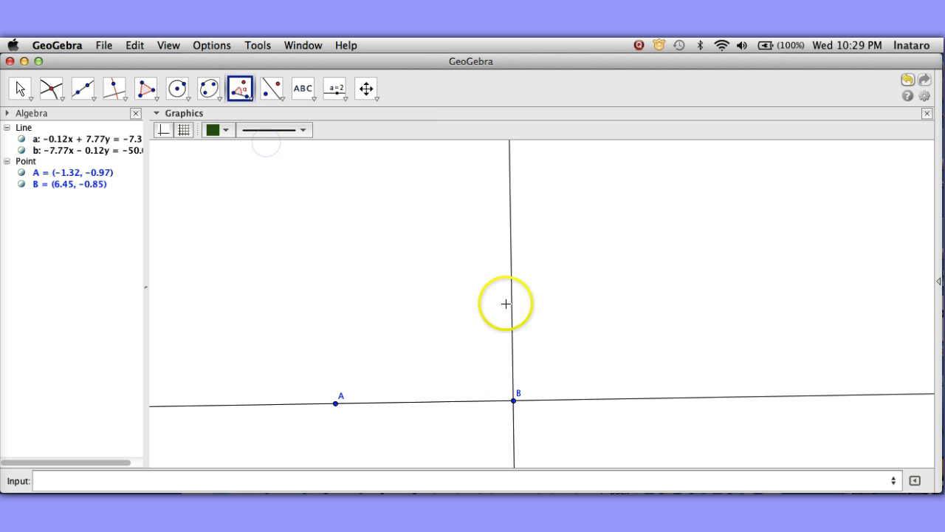
{"action": "left_click", "coordinate": [513, 400]}
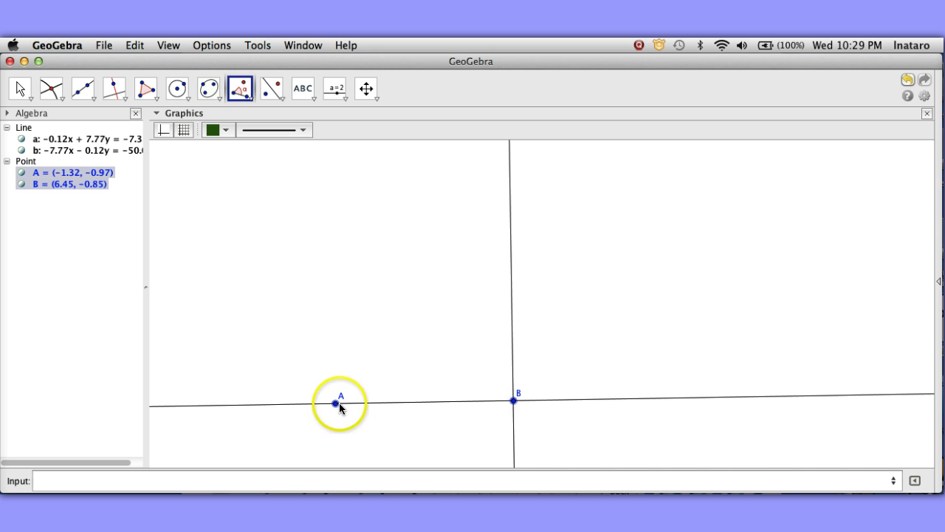
{"action": "left_click", "coordinate": [336, 403]}
{"action": "type", "text": "58"}
{"action": "left_click", "coordinate": [361, 274]}
{"action": "left_click", "coordinate": [363, 255]}
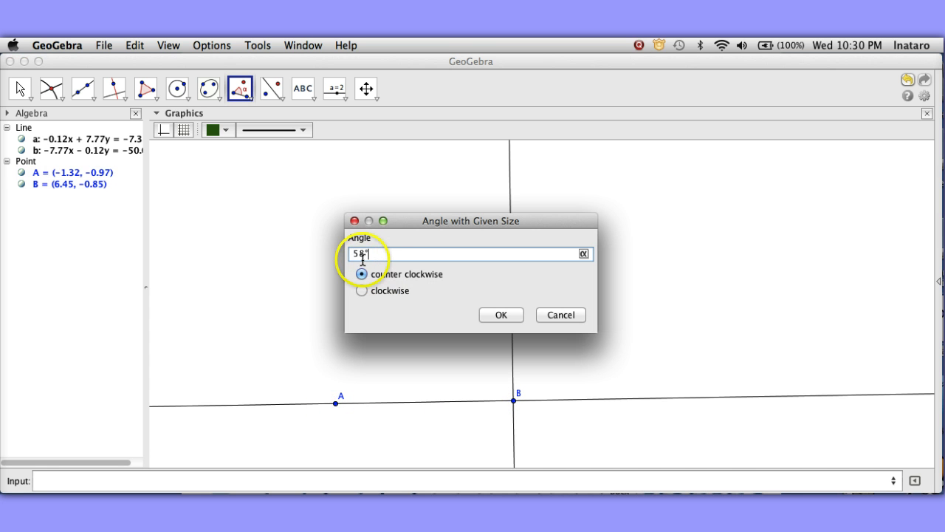
{"action": "left_click", "coordinate": [502, 316]}
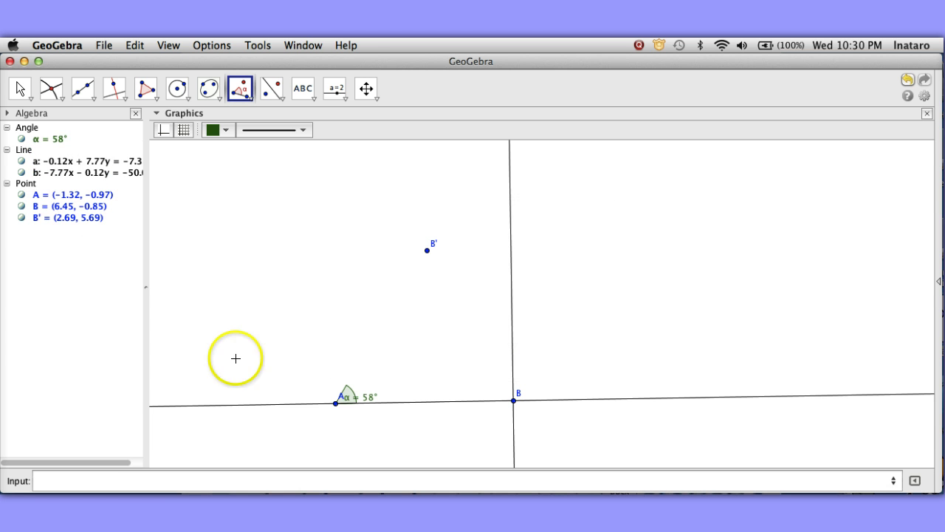
{"action": "left_click", "coordinate": [21, 88]}
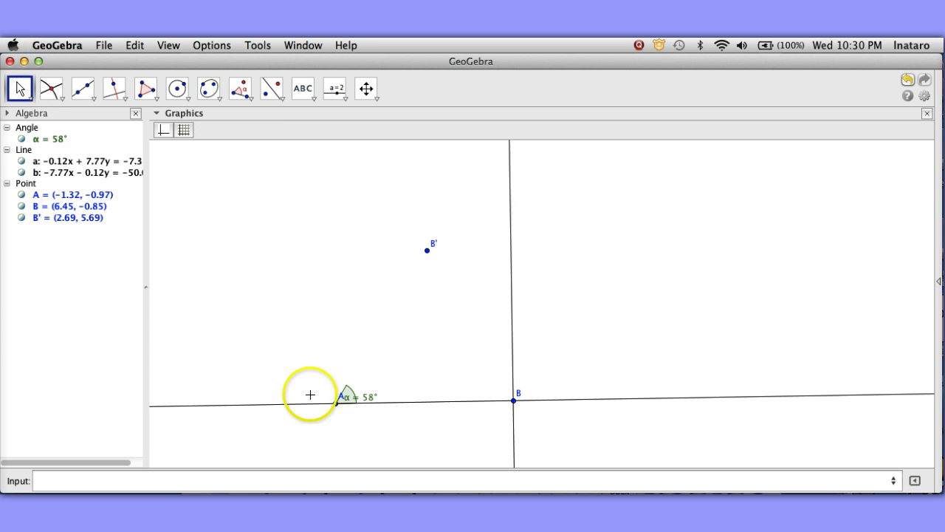
{"action": "left_click_drag", "start_coordinate": [336, 403], "coordinate": [384, 398]}
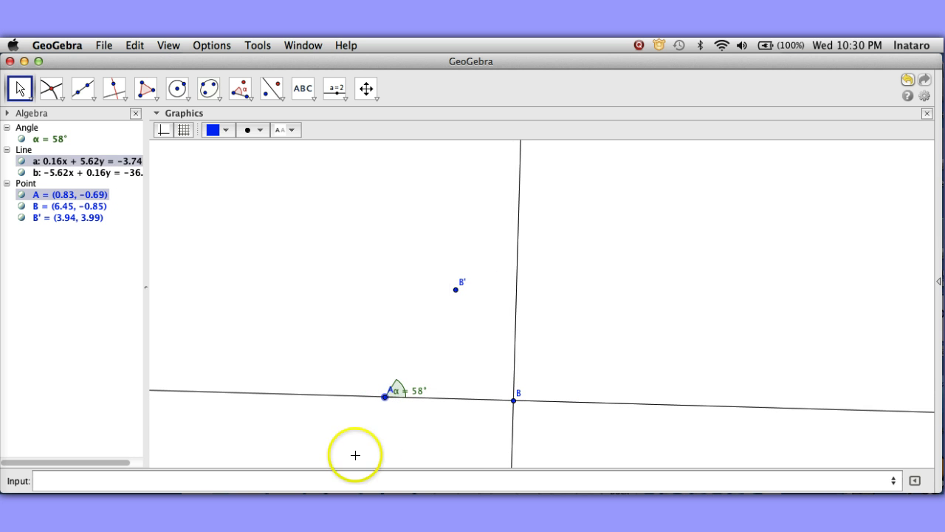
Draw line c through points A and B'.
{"action": "left_click", "coordinate": [94, 99]}
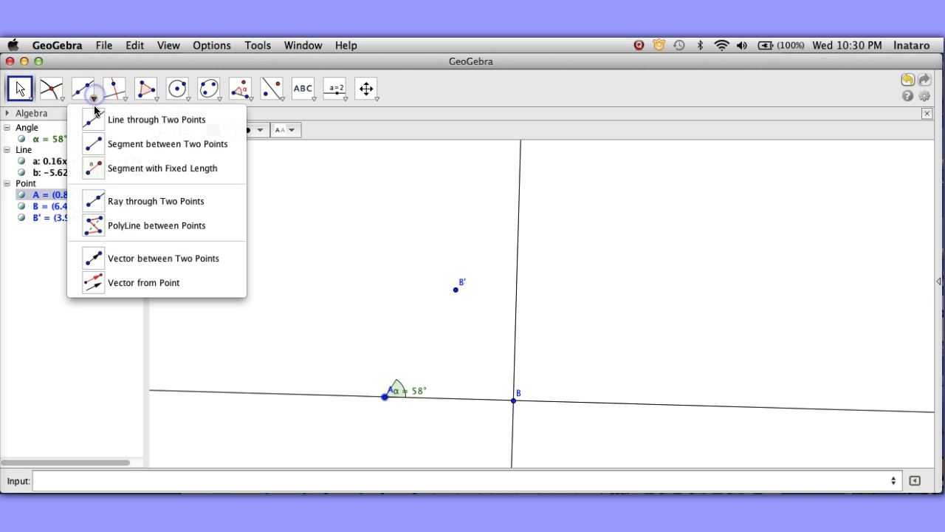
{"action": "left_click", "coordinate": [133, 120]}
{"action": "left_click", "coordinate": [384, 397]}
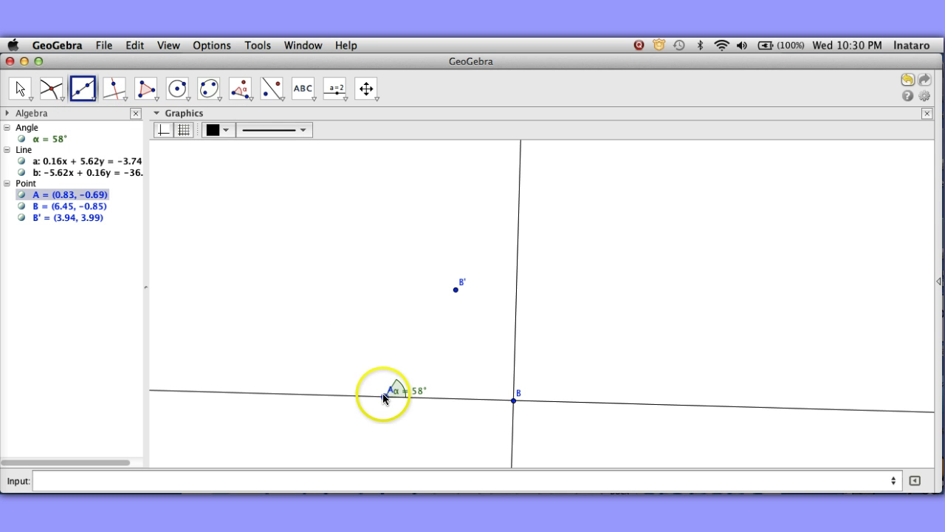
{"action": "left_click", "coordinate": [455, 290]}
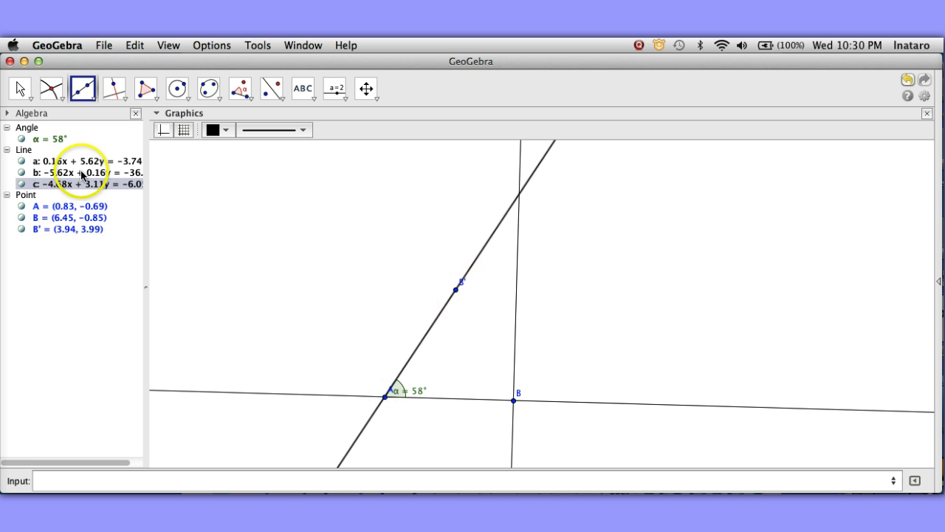
{"action": "left_click", "coordinate": [20, 88]}
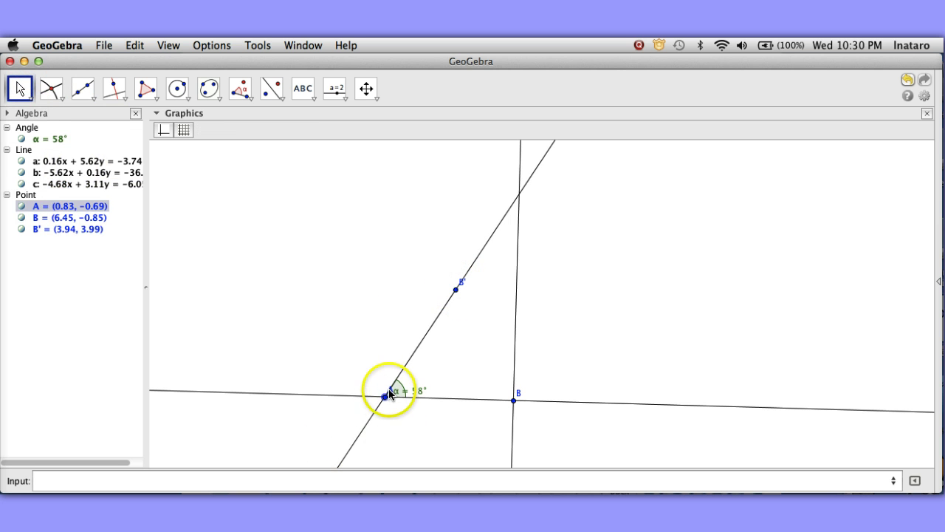
{"action": "left_click", "coordinate": [388, 392]}
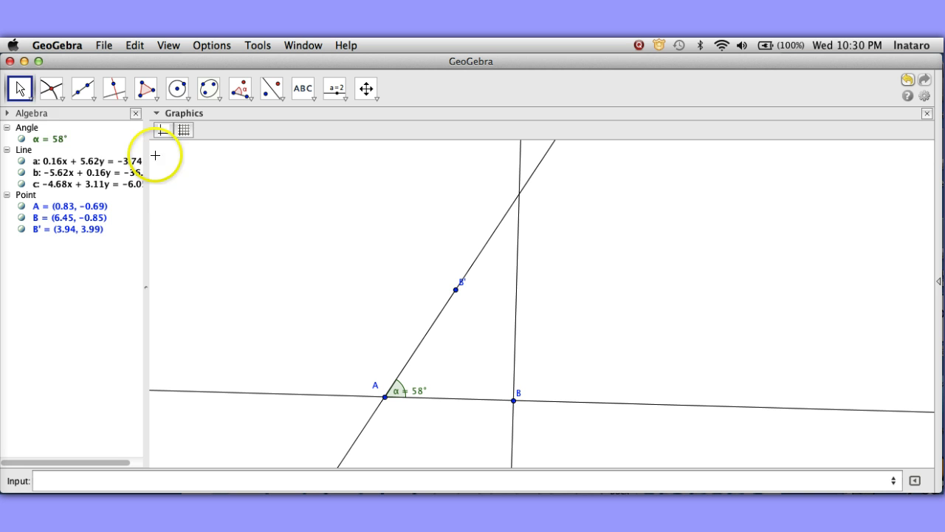
Create intersection point C = (6.7, 8.15) where line c meets line b.
{"action": "left_click", "coordinate": [62, 99]}
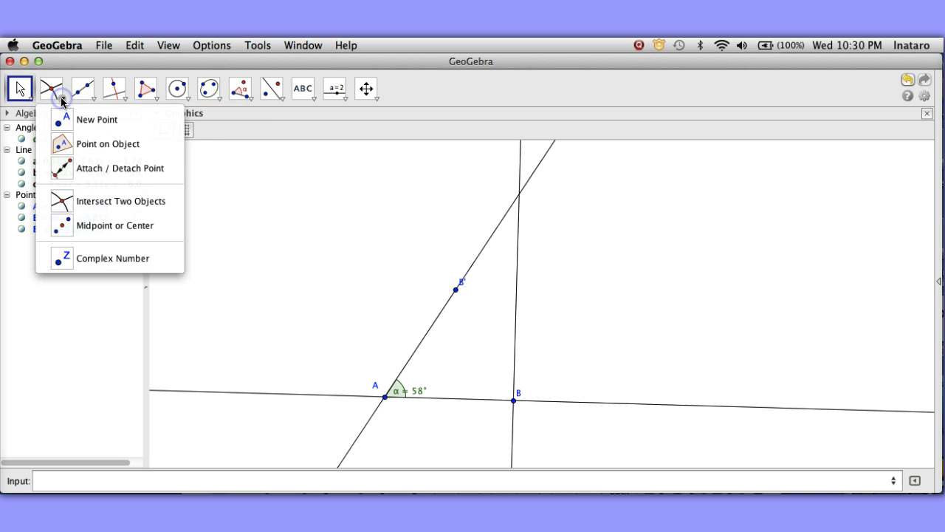
{"action": "left_click", "coordinate": [88, 201]}
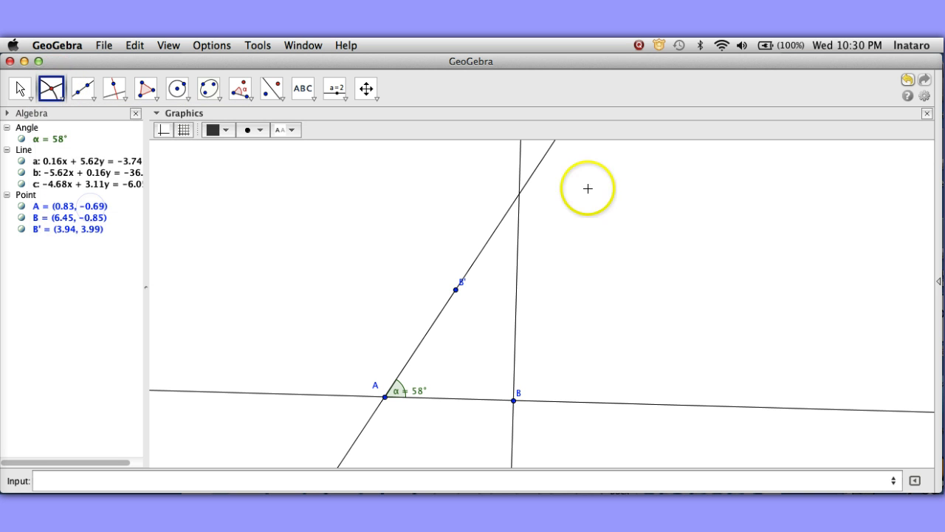
{"action": "left_click", "coordinate": [520, 195]}
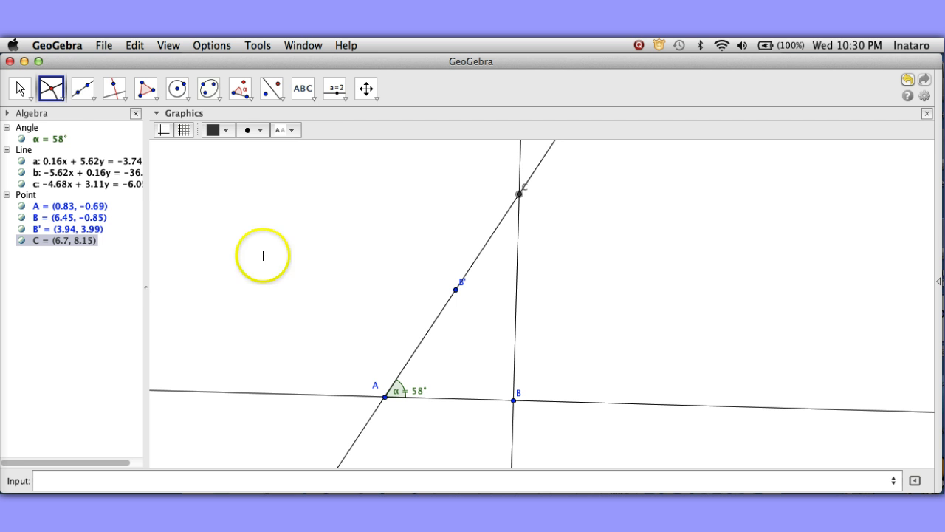
Draw segments BC = 9, AB = 5.62 and AC = 10.61 along the triangle's sides.
{"action": "left_click", "coordinate": [94, 99]}
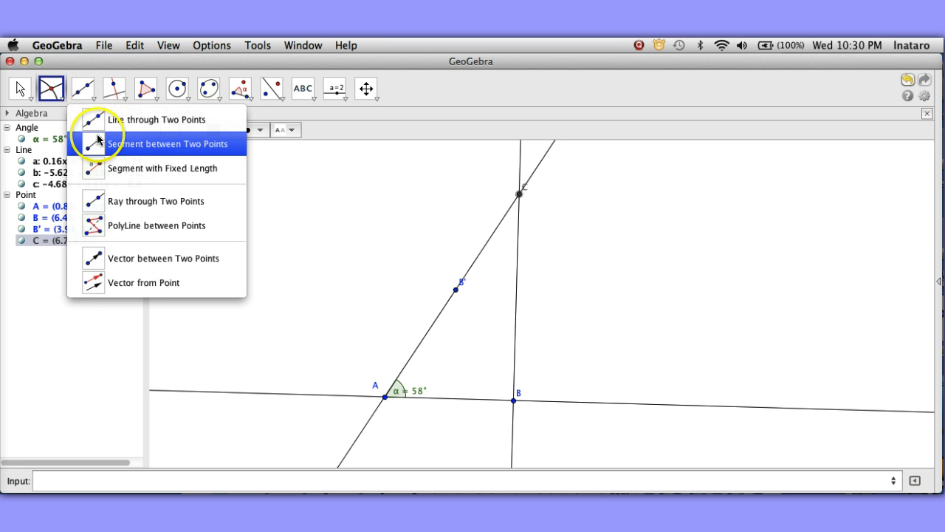
{"action": "left_click", "coordinate": [93, 143]}
{"action": "left_click", "coordinate": [520, 193]}
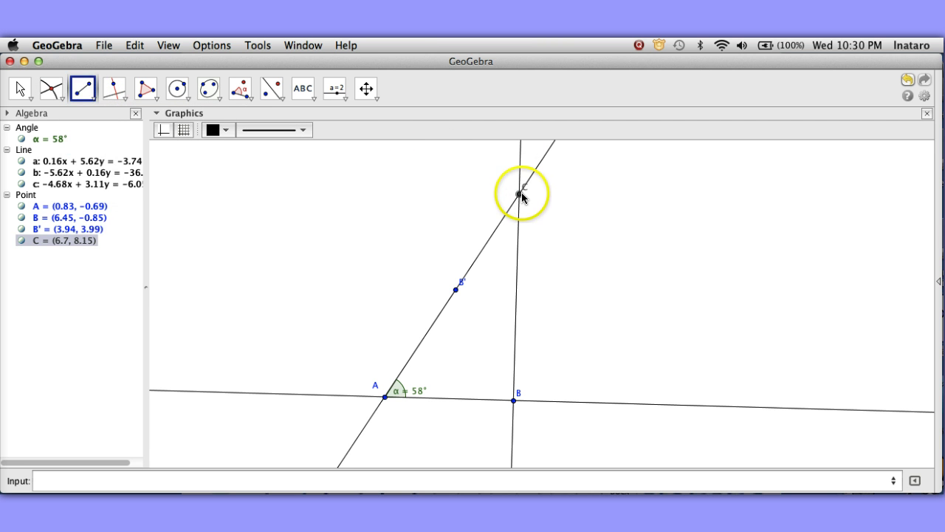
{"action": "left_click", "coordinate": [515, 401]}
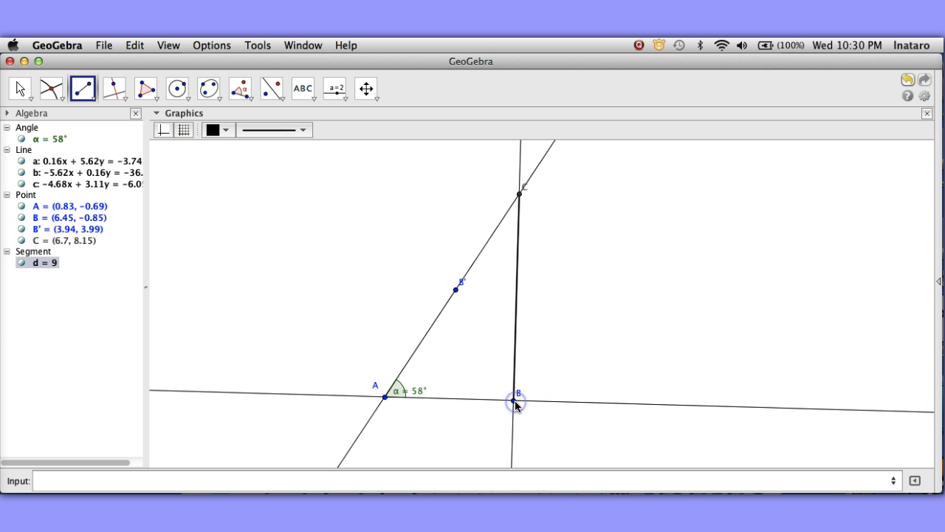
{"action": "left_click_drag", "start_coordinate": [516, 401], "coordinate": [520, 197]}
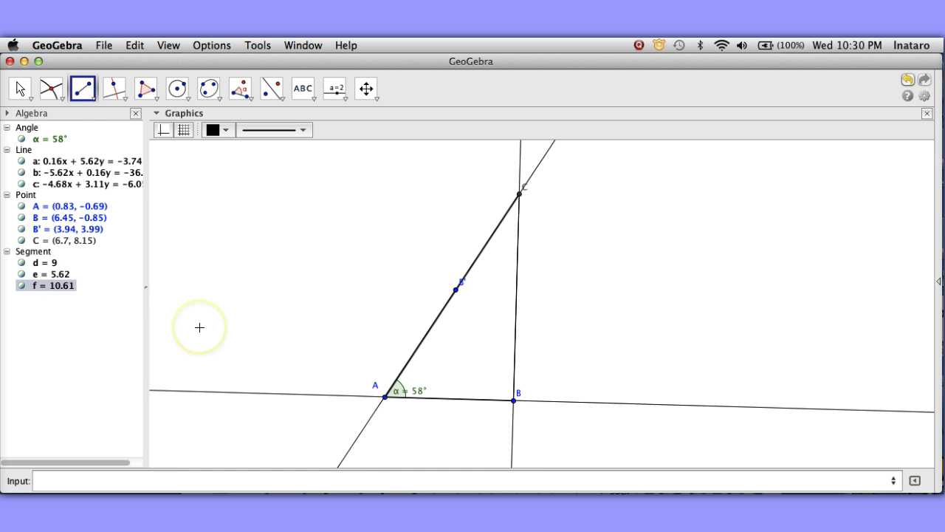
Hide the construction lines a, c and b and the helper point B'.
{"action": "left_click", "coordinate": [20, 88]}
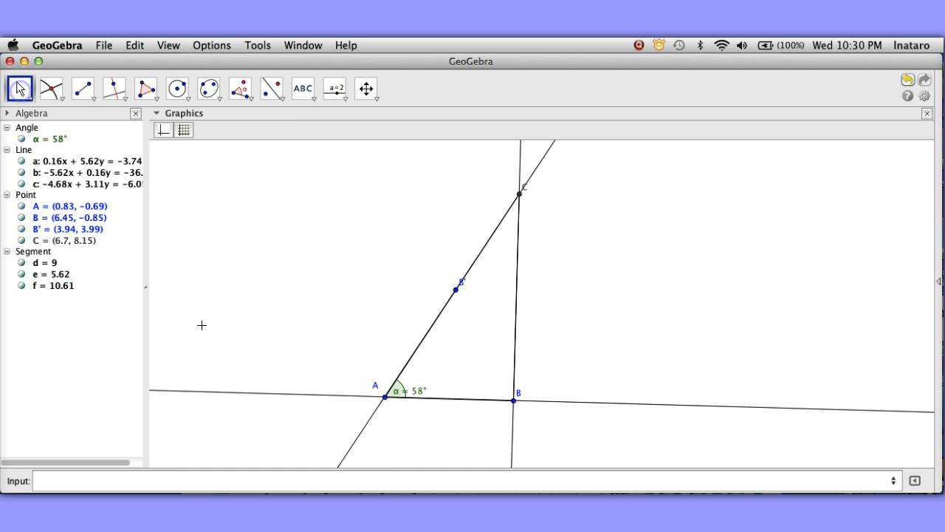
{"action": "left_click", "coordinate": [284, 394]}
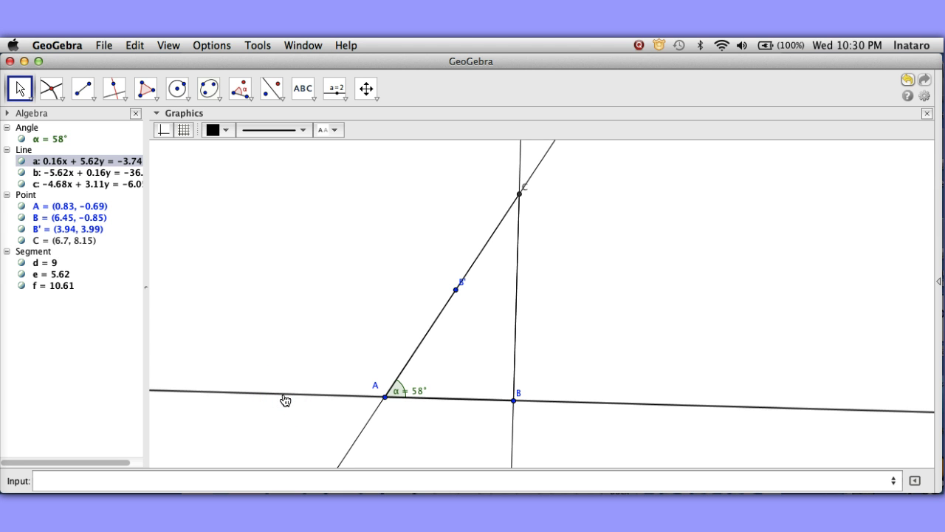
{"action": "key", "text": "super+g"}
{"action": "left_click", "coordinate": [367, 426]}
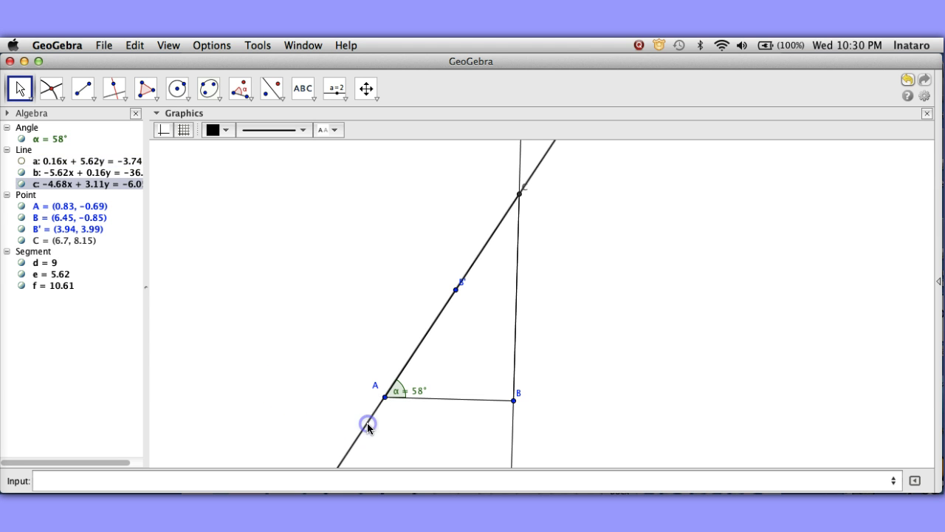
{"action": "key", "text": "super+g"}
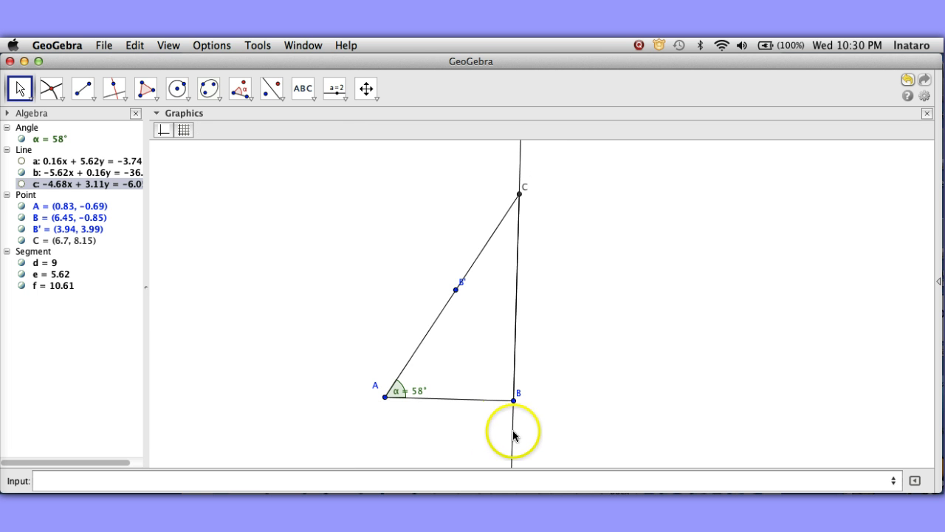
{"action": "left_click", "coordinate": [513, 430]}
{"action": "key", "text": "super+g"}
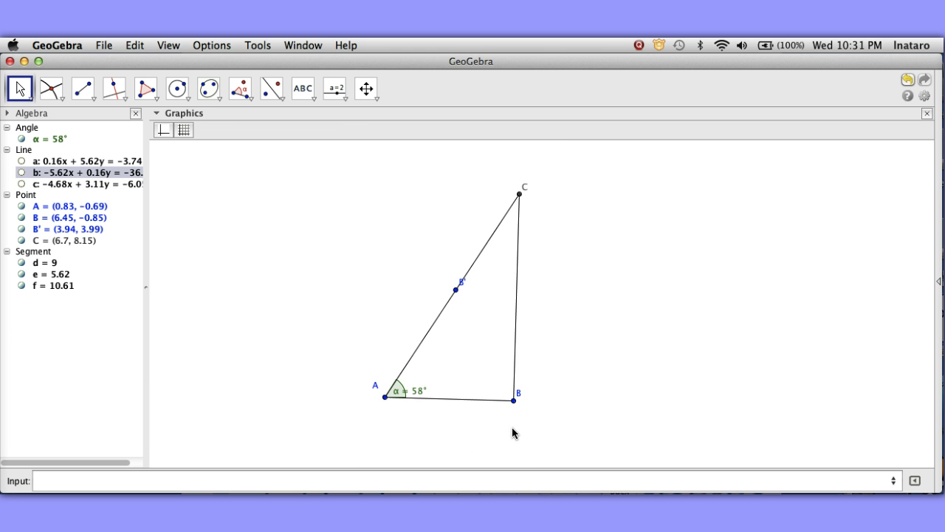
{"action": "left_click", "coordinate": [456, 289]}
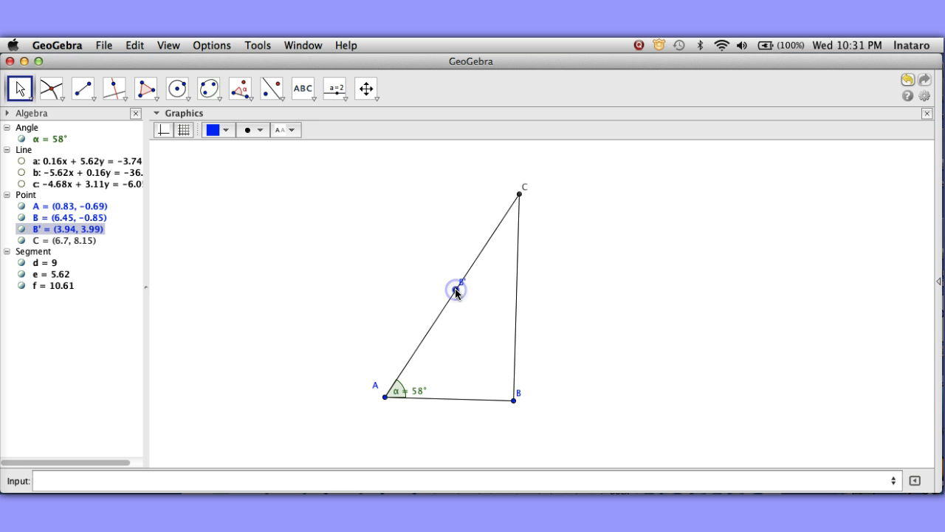
{"action": "key", "text": "super+g"}
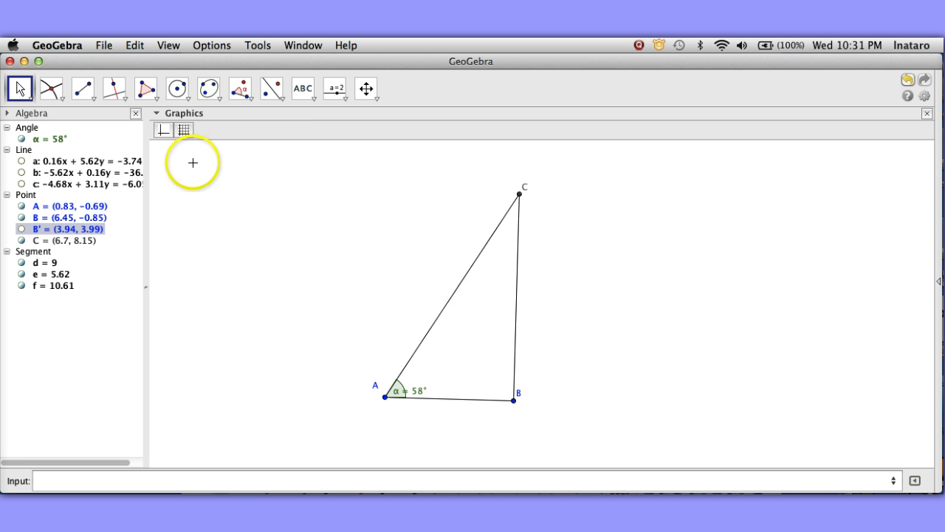
Drag A to reshape the triangle to sides 7.75, 4.85, 9.14, and collapse the Point and Line lists.
{"action": "left_click", "coordinate": [385, 398]}
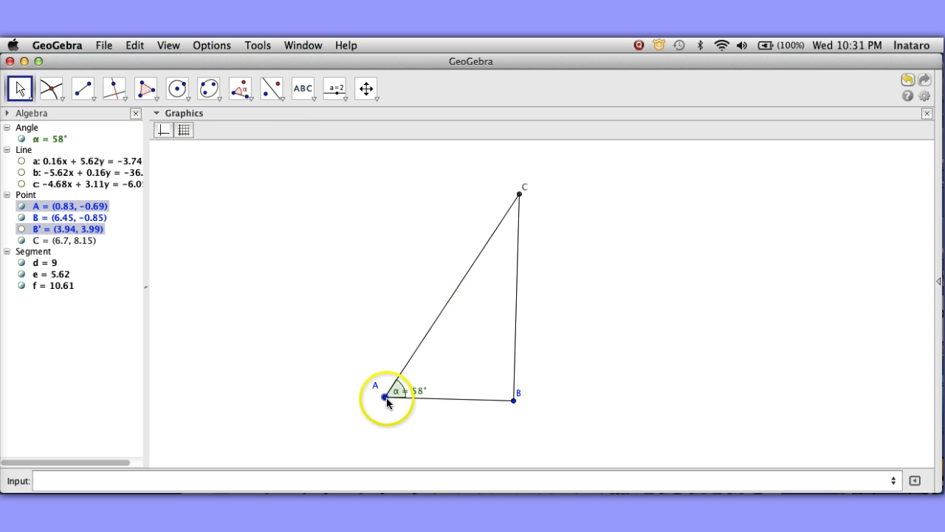
{"action": "left_click_drag", "start_coordinate": [386, 397], "coordinate": [407, 372]}
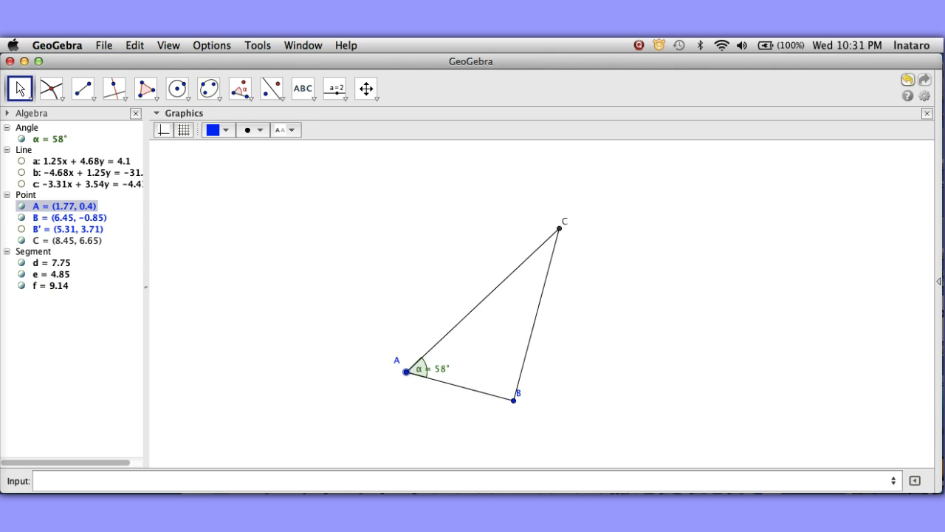
{"action": "left_click", "coordinate": [7, 195]}
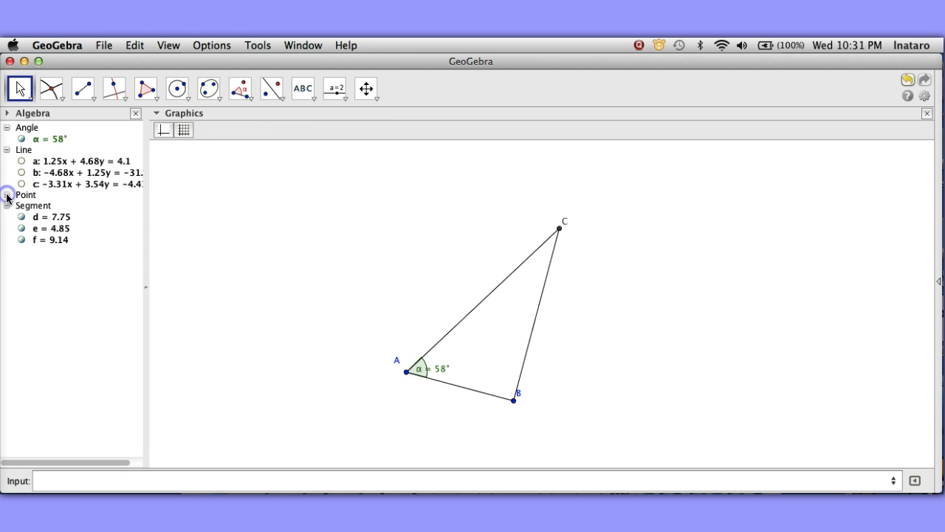
{"action": "left_click", "coordinate": [7, 150]}
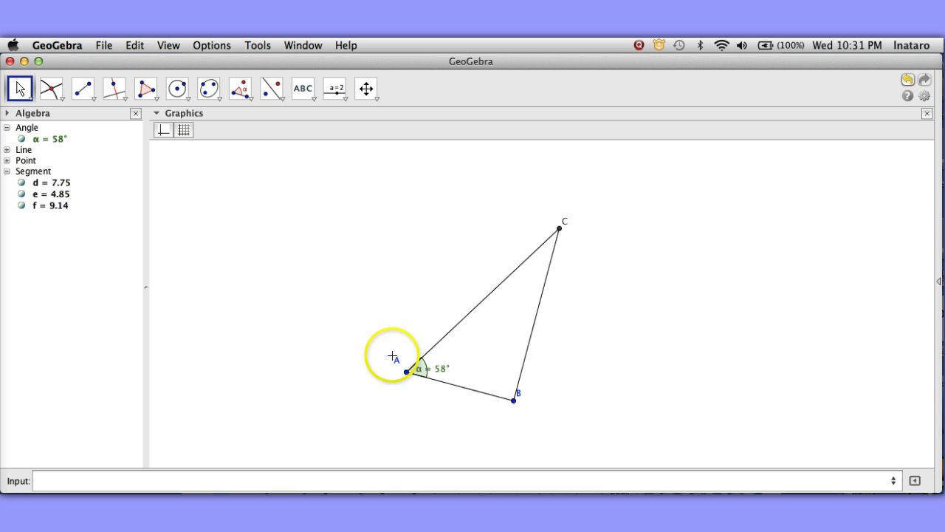
Resize the triangle by dragging A, then enter d/f to create g = 0.85.
{"action": "left_click_drag", "start_coordinate": [408, 375], "coordinate": [380, 387]}
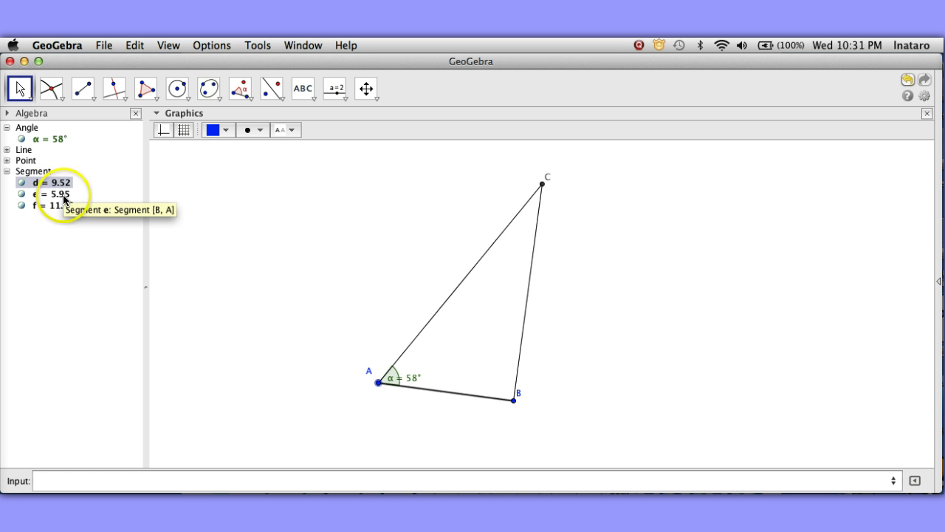
{"action": "left_click", "coordinate": [91, 476]}
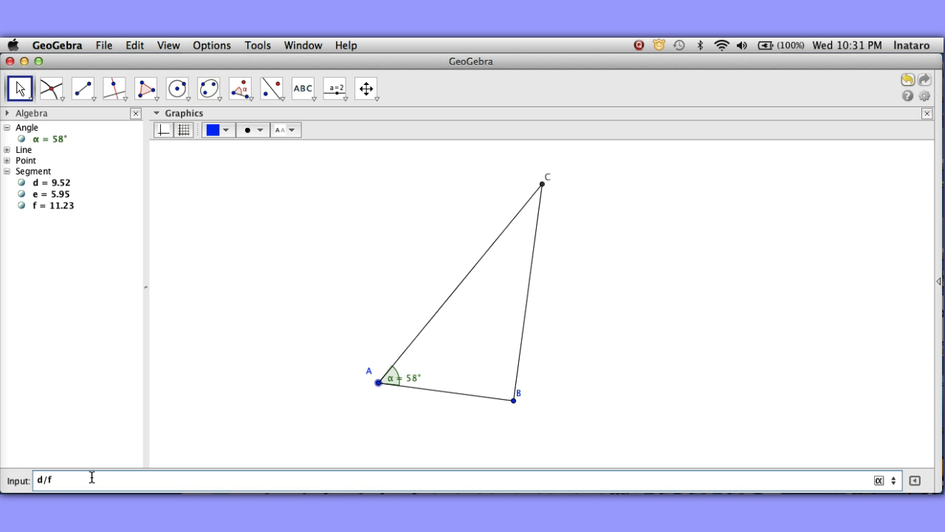
{"action": "key", "text": "Return"}
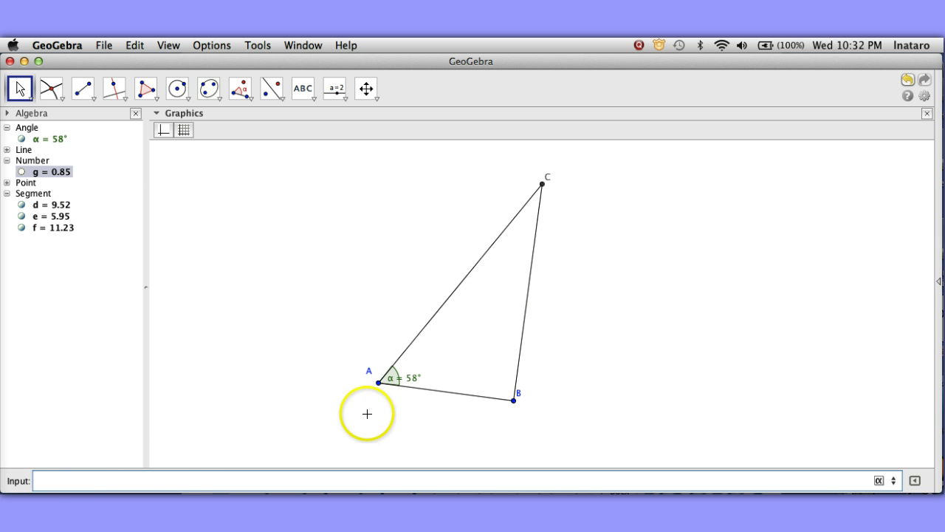
Drag vertex A so the triangle's sides become 8.57, 5.36 and 10.11.
{"action": "mouse_move", "coordinate": [378, 383]}
{"action": "left_mouse_down"}
{"action": "mouse_move", "coordinate": [453, 377]}
{"action": "mouse_move", "coordinate": [384, 386]}
{"action": "mouse_move", "coordinate": [393, 381]}
{"action": "left_mouse_up"}
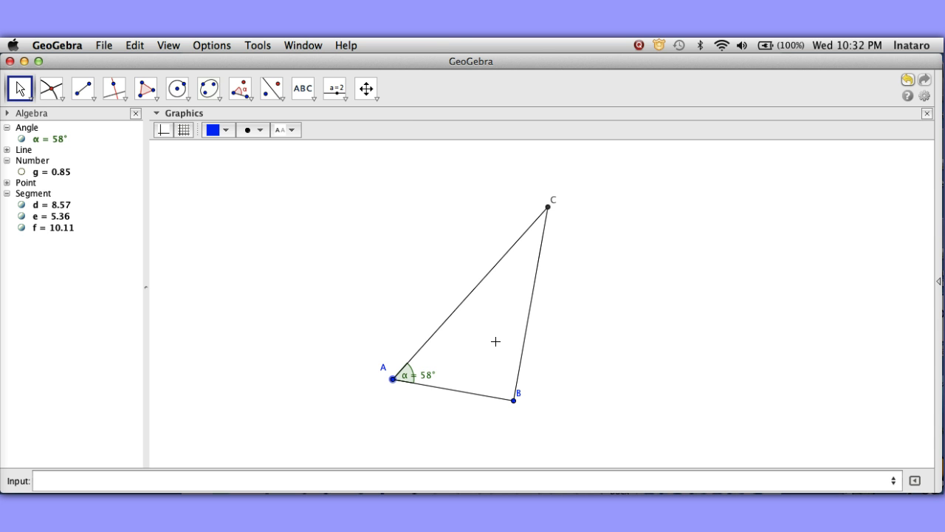
Add the text 'sin ratio = opposite/hypotenuse' at the top-left and set it to Large size.
{"action": "left_click", "coordinate": [303, 89]}
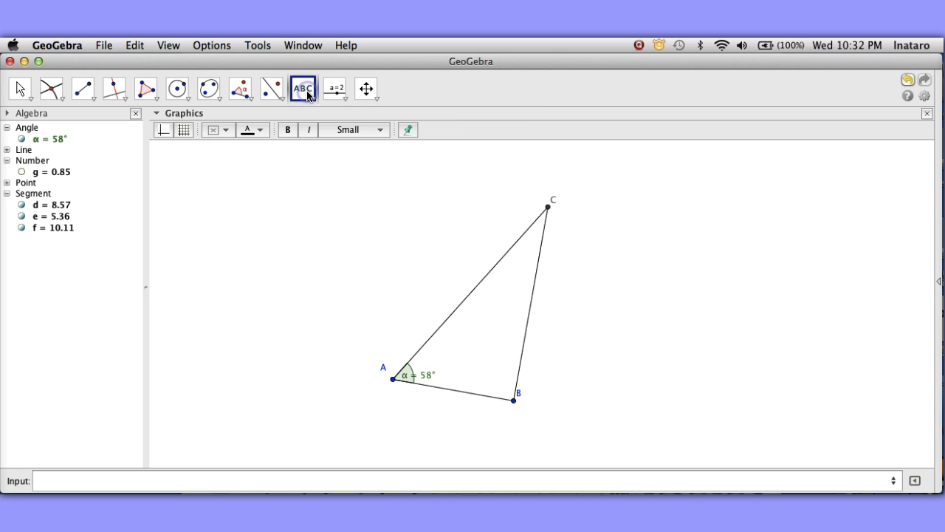
{"action": "left_click", "coordinate": [188, 162]}
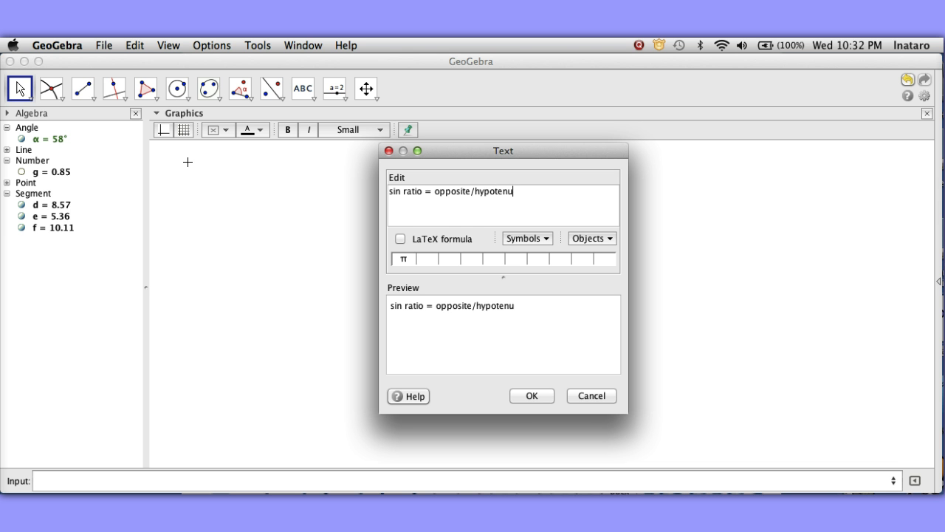
{"action": "left_click", "coordinate": [542, 396]}
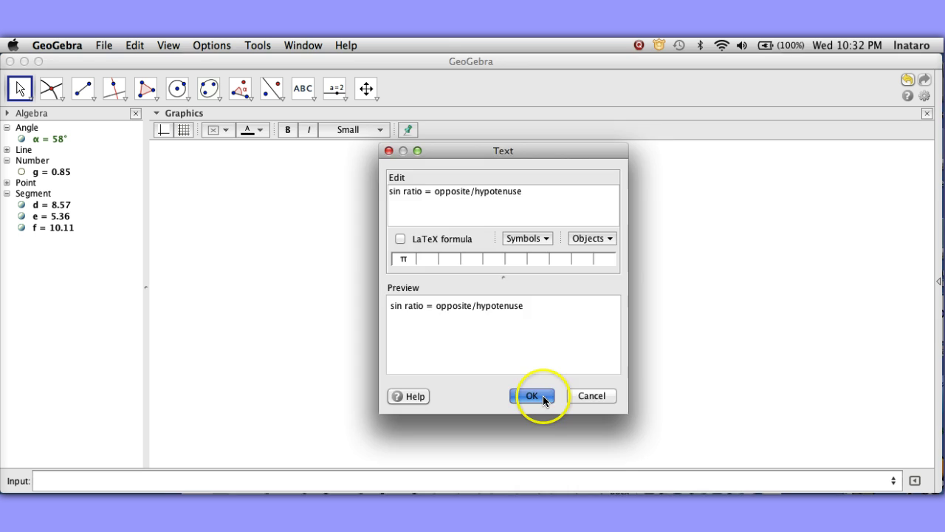
{"action": "left_click", "coordinate": [296, 160]}
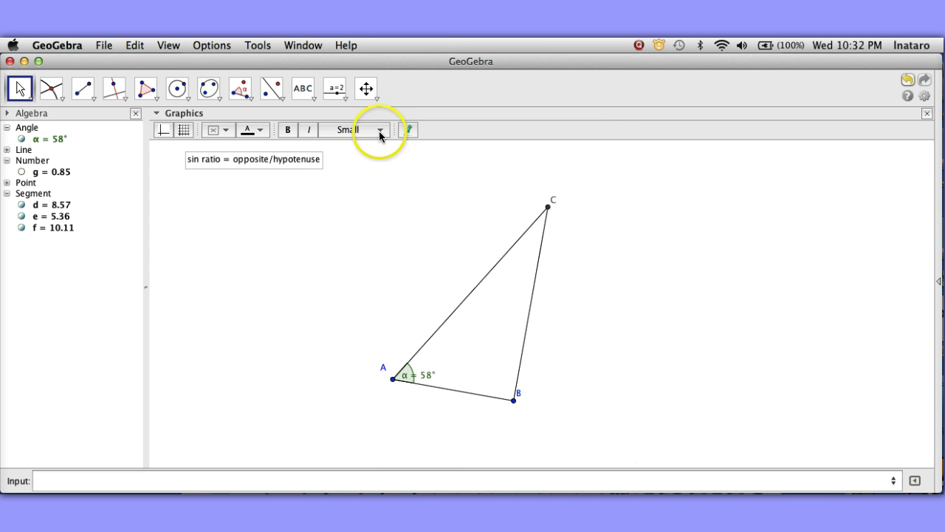
{"action": "left_click", "coordinate": [378, 130]}
{"action": "left_click", "coordinate": [354, 208]}
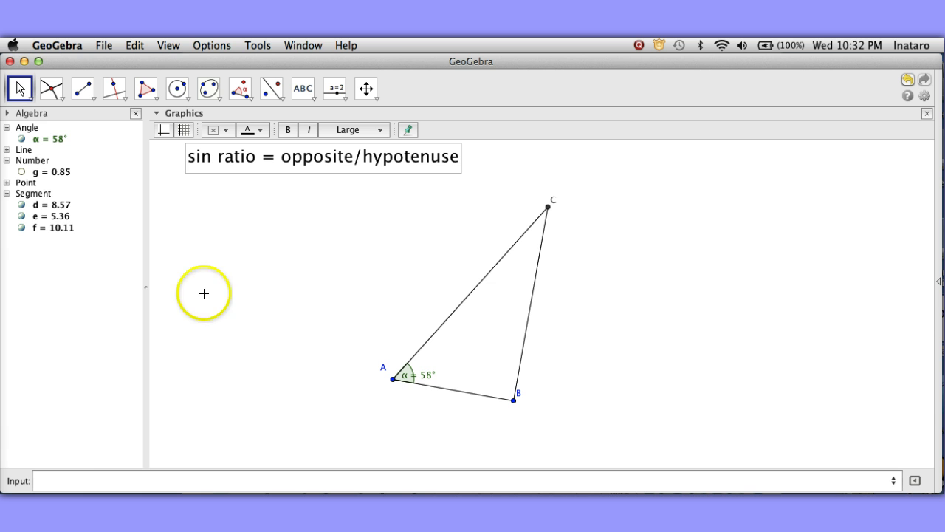
Enter sin(α) in the Input bar to create h = 0.85.
{"action": "left_click", "coordinate": [103, 481]}
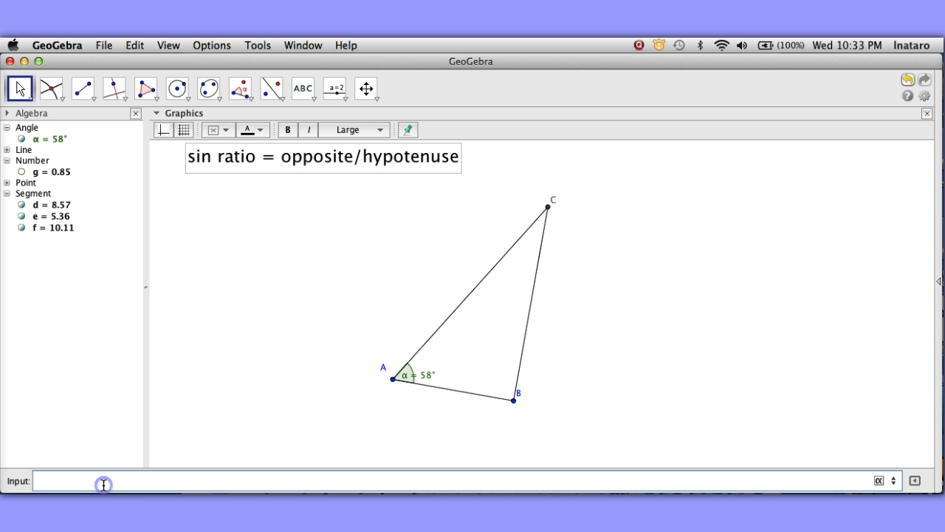
{"action": "type", "text": "sin("}
{"action": "left_click", "coordinate": [879, 479]}
{"action": "type", "text": "("}
{"action": "left_click", "coordinate": [762, 404]}
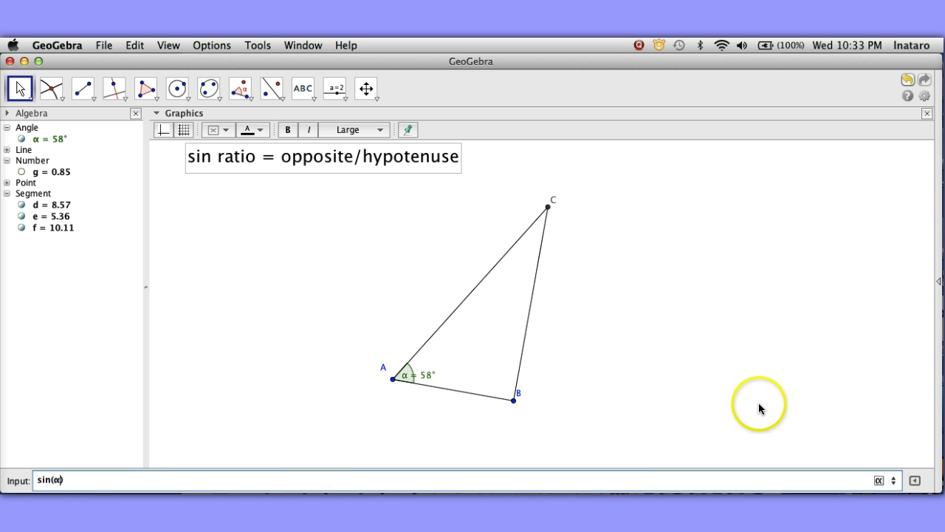
{"action": "left_click", "coordinate": [298, 479]}
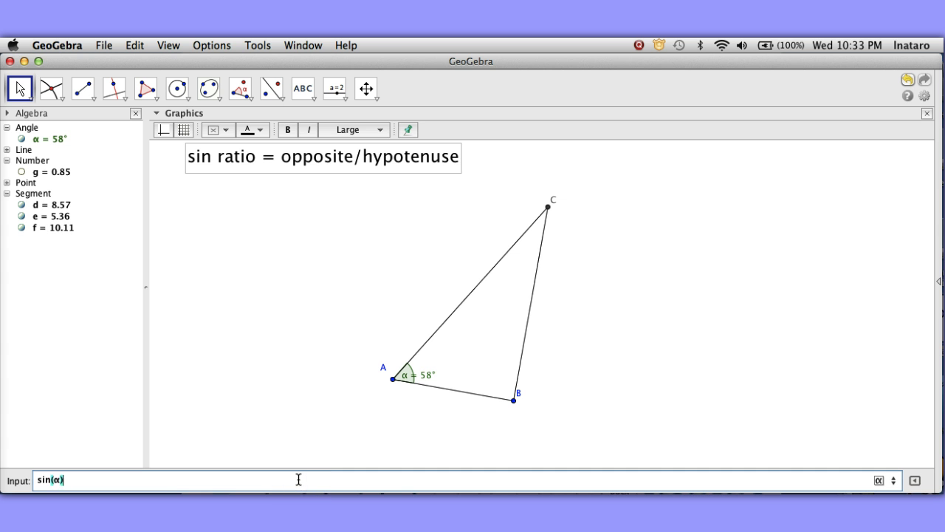
{"action": "key", "text": "Return"}
Drag vertex A to reshape triangle ABC to sides 8.74, 5.46 and 10.31.
{"action": "left_click", "coordinate": [64, 184]}
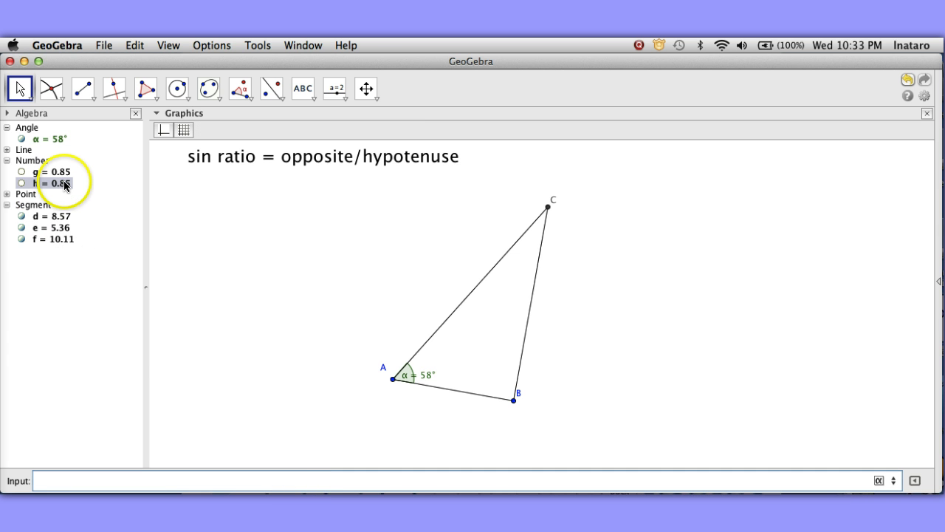
{"action": "left_click", "coordinate": [548, 207]}
{"action": "mouse_move", "coordinate": [392, 379]}
{"action": "left_mouse_down"}
{"action": "mouse_move", "coordinate": [440, 381]}
{"action": "mouse_move", "coordinate": [382, 376]}
{"action": "mouse_move", "coordinate": [392, 355]}
{"action": "mouse_move", "coordinate": [367, 394]}
{"action": "mouse_move", "coordinate": [392, 373]}
{"action": "left_mouse_up"}
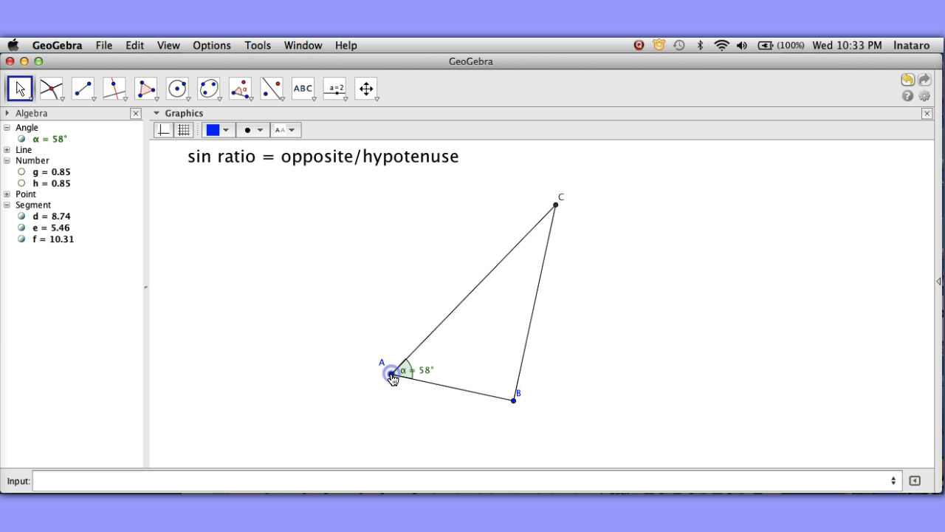
Enter e/f in the Input bar to create i = 0.53.
{"action": "left_click", "coordinate": [430, 386]}
{"action": "left_click", "coordinate": [436, 332]}
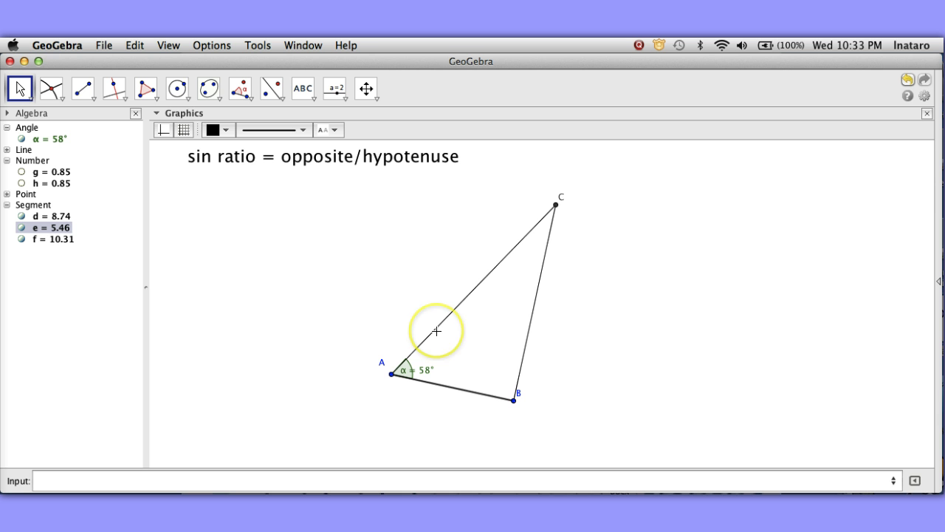
{"action": "left_click", "coordinate": [216, 479]}
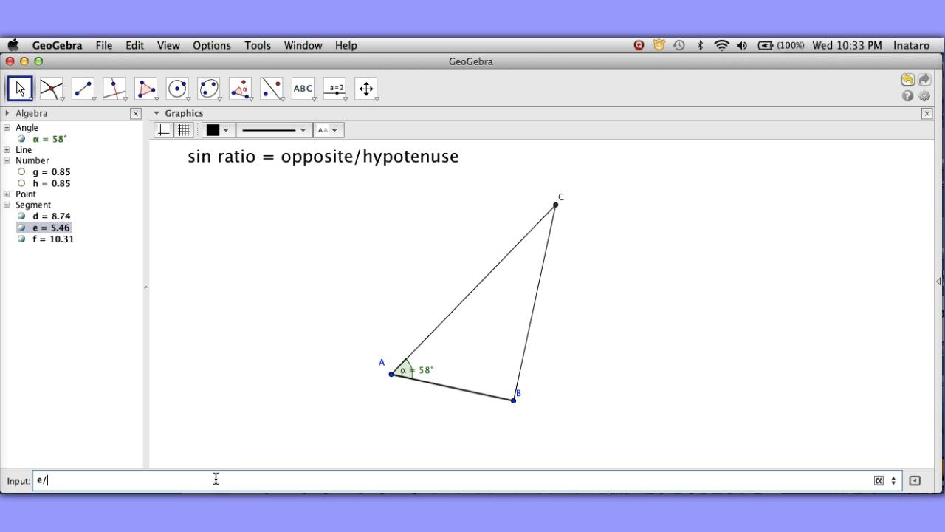
{"action": "type", "text": "e/f"}
{"action": "key", "text": "Return"}
Drag vertex A to resize triangle ABC to sides 8.06, 5.03 and 9.5.
{"action": "left_click", "coordinate": [239, 401]}
{"action": "left_click", "coordinate": [305, 382]}
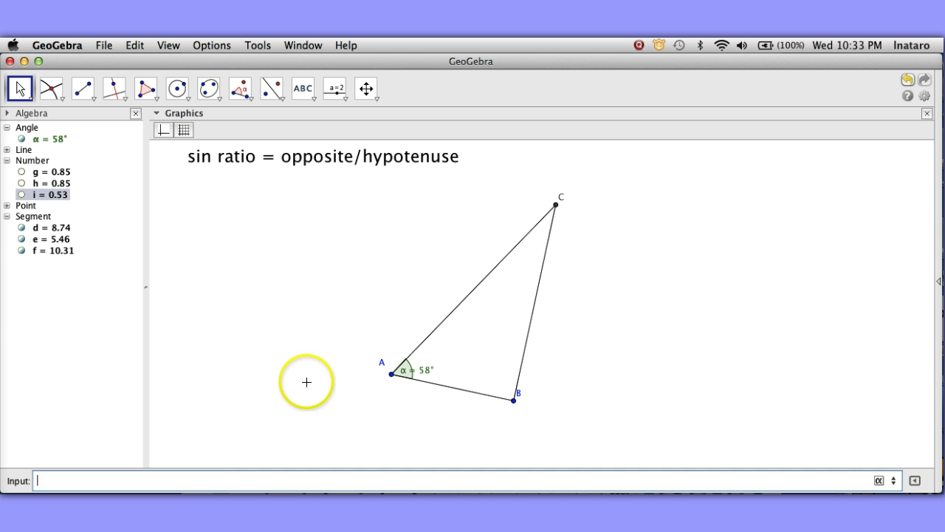
{"action": "left_click", "coordinate": [250, 415]}
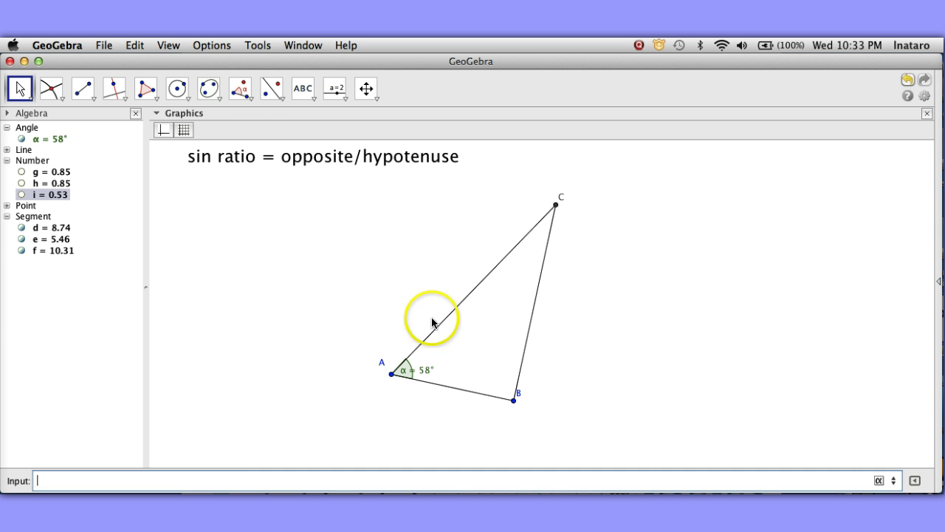
{"action": "left_click_drag", "start_coordinate": [391, 379], "coordinate": [406, 365]}
Compute cos(α) as j = 0.53, then nudge point A so sides read 8.01, 5.01, 9.45.
{"action": "left_click", "coordinate": [136, 256]}
{"action": "left_click", "coordinate": [64, 196]}
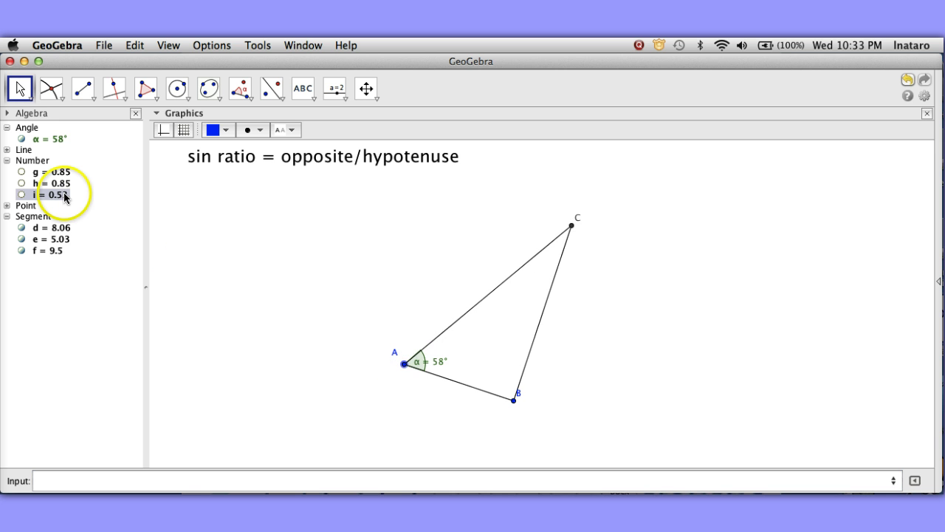
{"action": "left_click", "coordinate": [227, 422]}
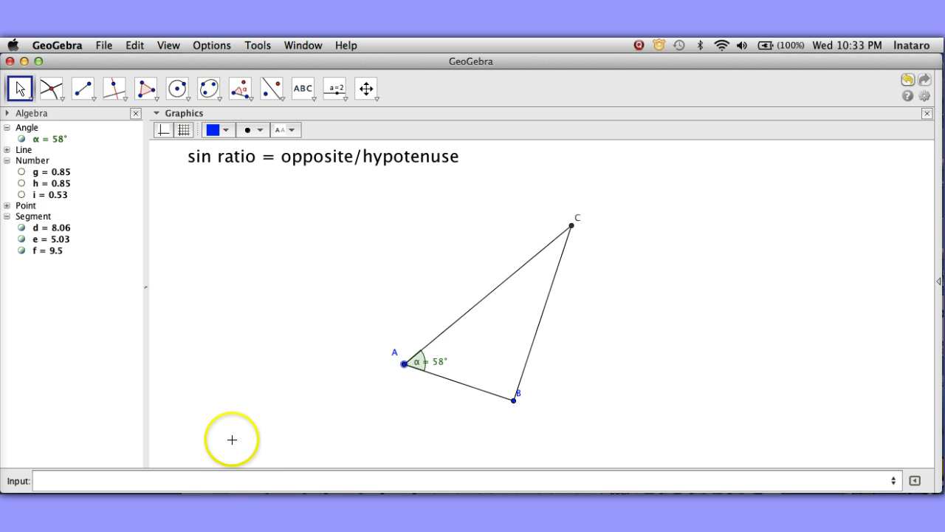
{"action": "left_click", "coordinate": [240, 479]}
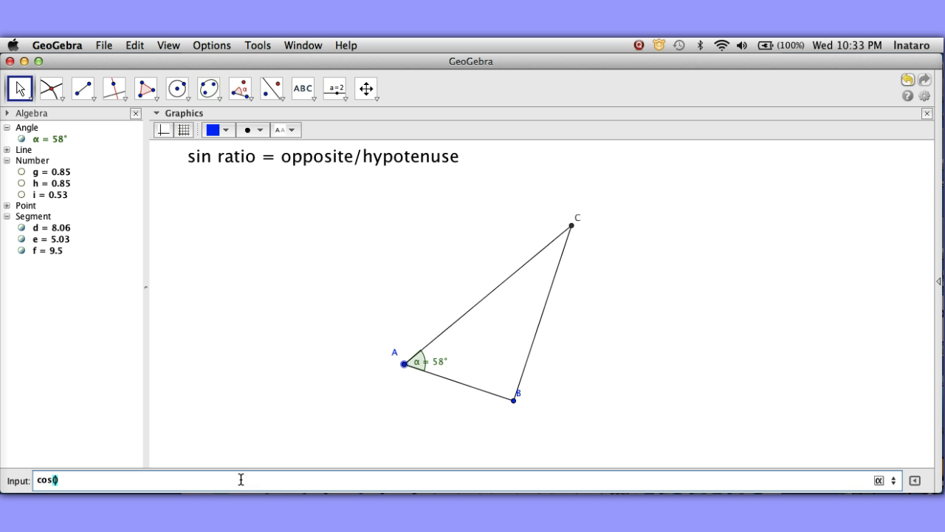
{"action": "type", "text": "cos("}
{"action": "left_click", "coordinate": [879, 480]}
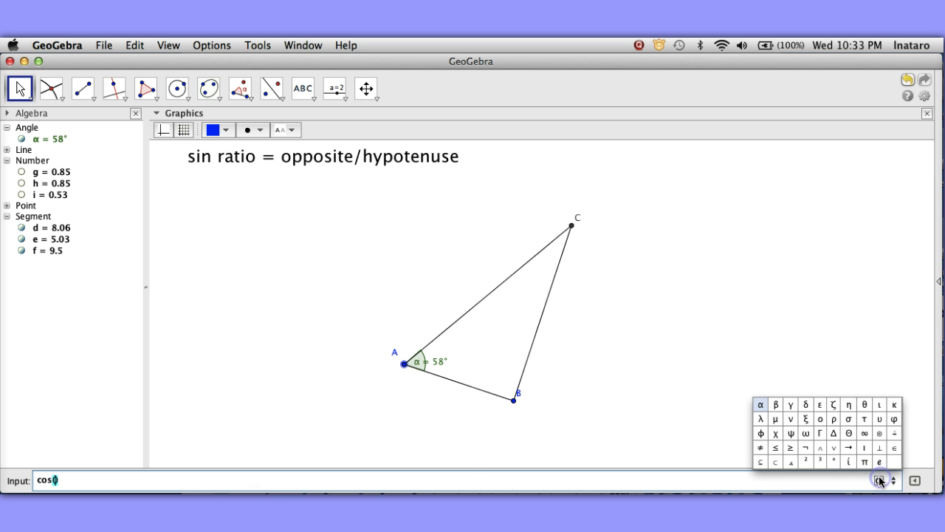
{"action": "left_click", "coordinate": [761, 403]}
{"action": "key", "text": "Return"}
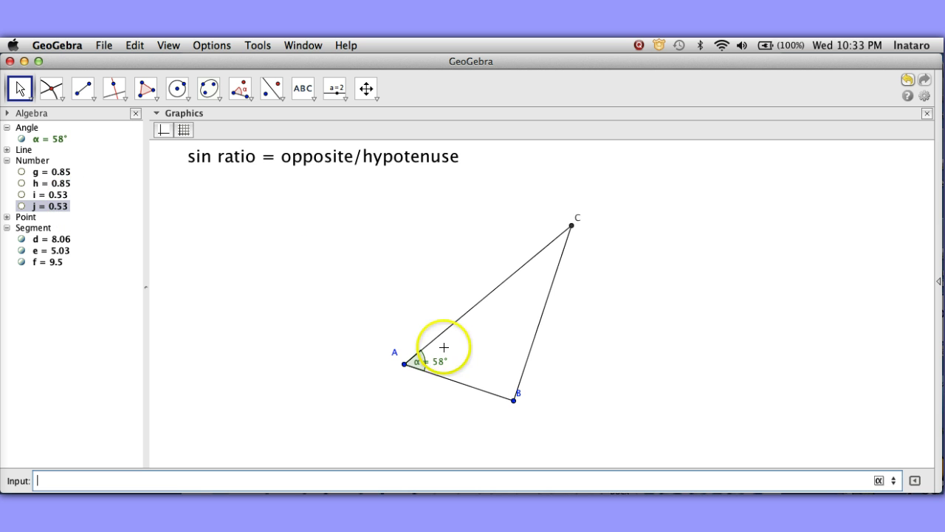
{"action": "left_click", "coordinate": [404, 365]}
{"action": "mouse_move", "coordinate": [405, 369]}
{"action": "left_mouse_down"}
{"action": "mouse_move", "coordinate": [433, 359]}
{"action": "mouse_move", "coordinate": [407, 362]}
{"action": "left_mouse_up"}
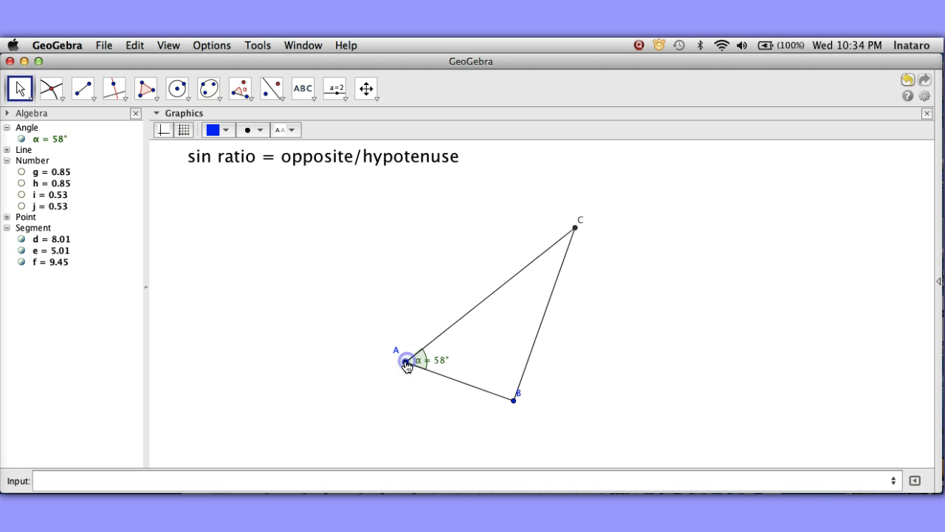
Add a text note 'cos ratio = adjacent/hypotenuse' below the sin note.
{"action": "left_click", "coordinate": [310, 95]}
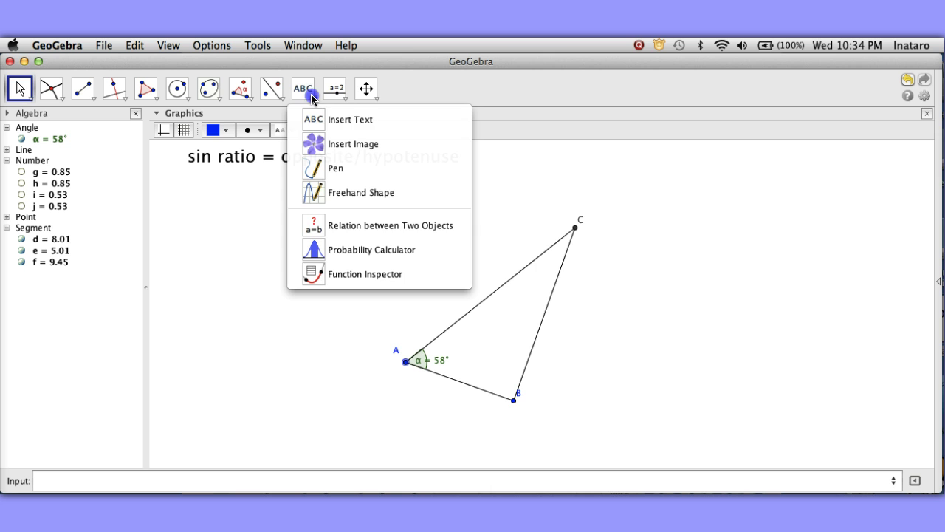
{"action": "left_click", "coordinate": [329, 120]}
{"action": "left_click", "coordinate": [210, 196]}
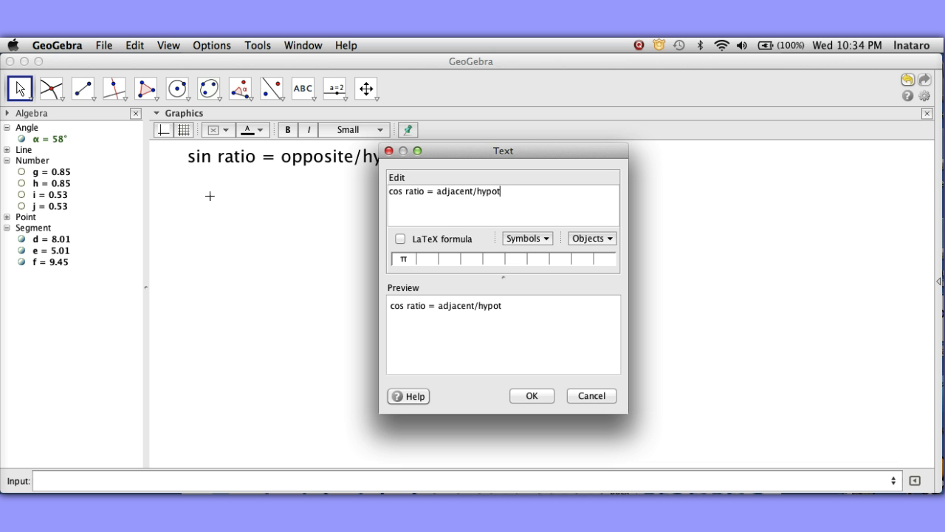
{"action": "left_click", "coordinate": [374, 220]}
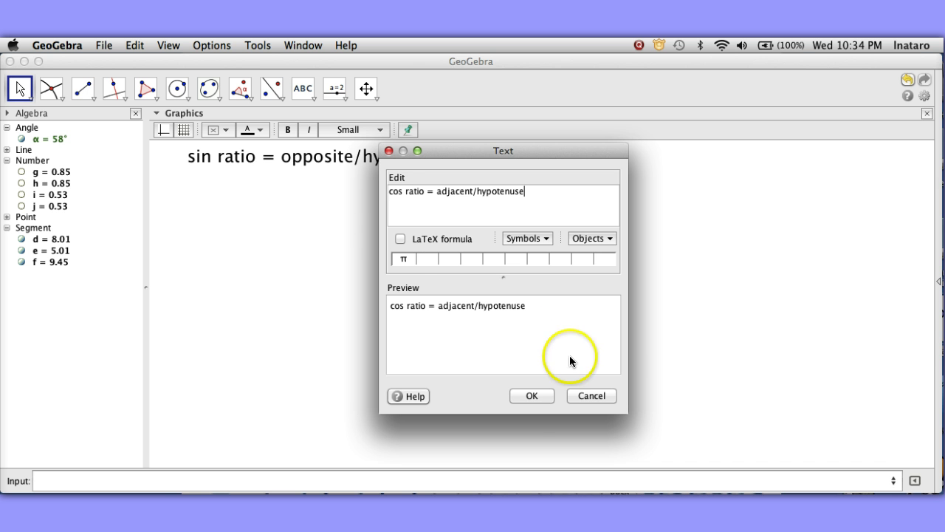
{"action": "left_click", "coordinate": [532, 395]}
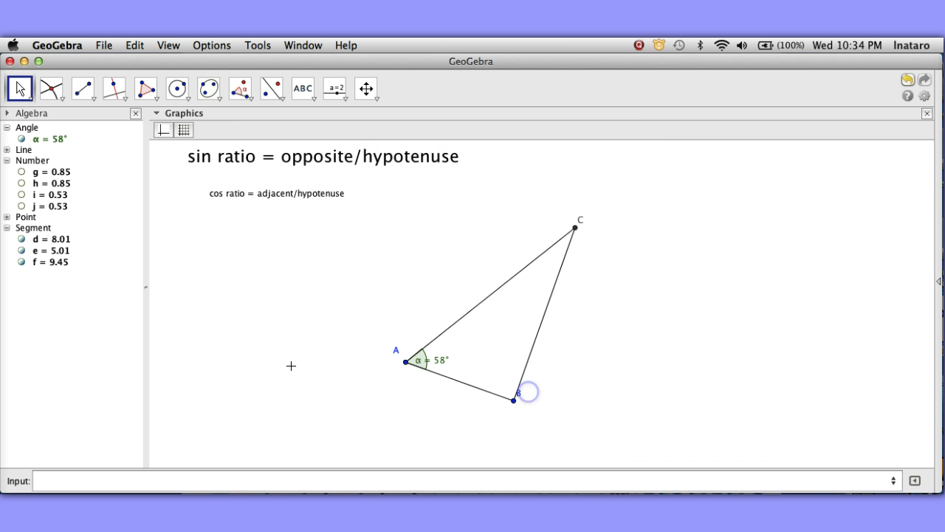
Set both the sin and cos ratio notes to Very Large font size.
{"action": "left_click", "coordinate": [293, 193]}
{"action": "left_click", "coordinate": [379, 130]}
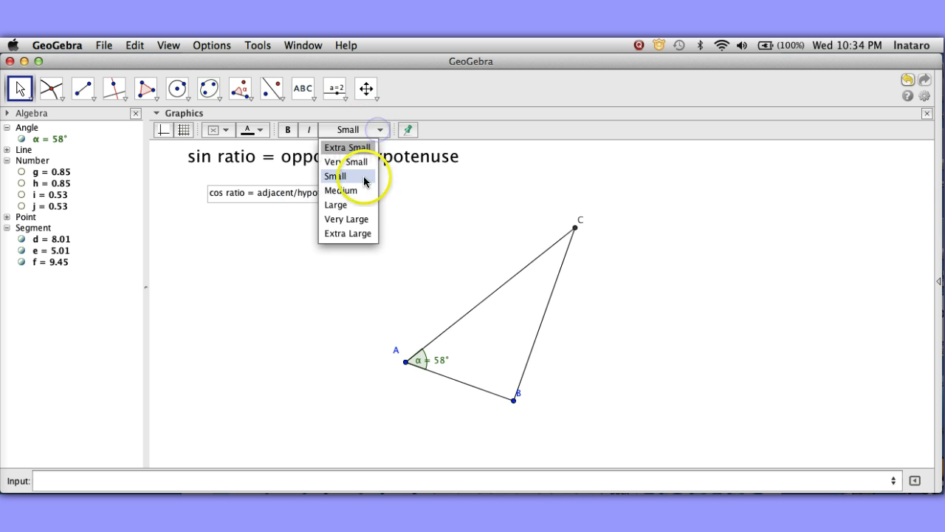
{"action": "left_click", "coordinate": [330, 205]}
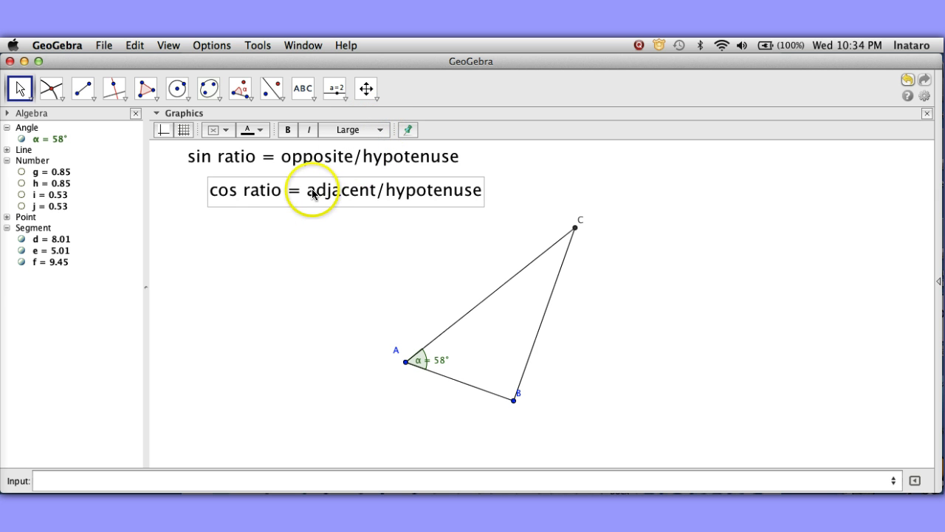
{"action": "left_click_drag", "start_coordinate": [313, 195], "coordinate": [289, 186]}
{"action": "left_click", "coordinate": [307, 163]}
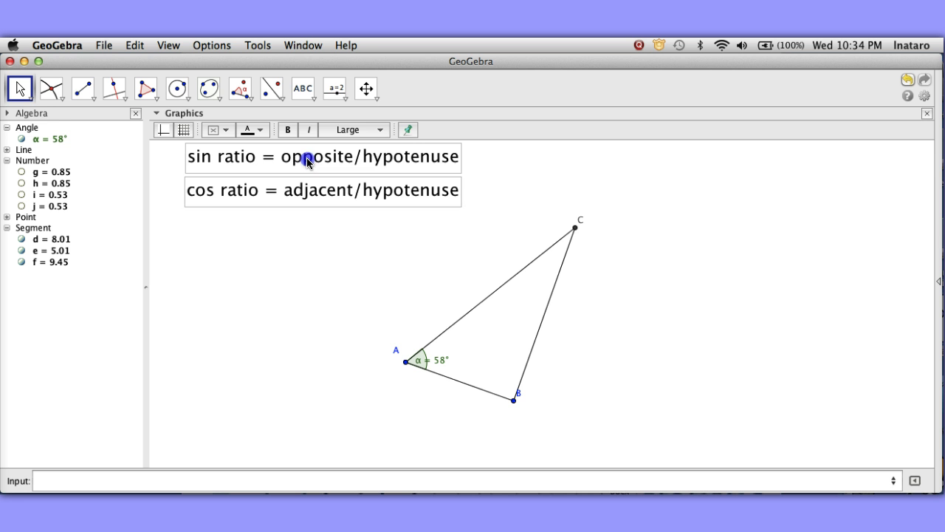
{"action": "left_click", "coordinate": [379, 130]}
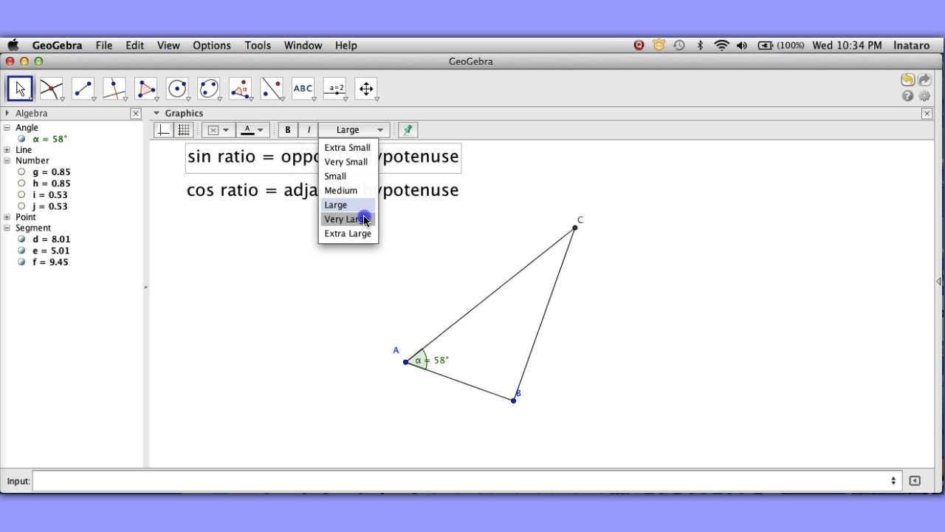
{"action": "left_click", "coordinate": [364, 219]}
{"action": "left_click", "coordinate": [371, 194]}
{"action": "left_click", "coordinate": [381, 131]}
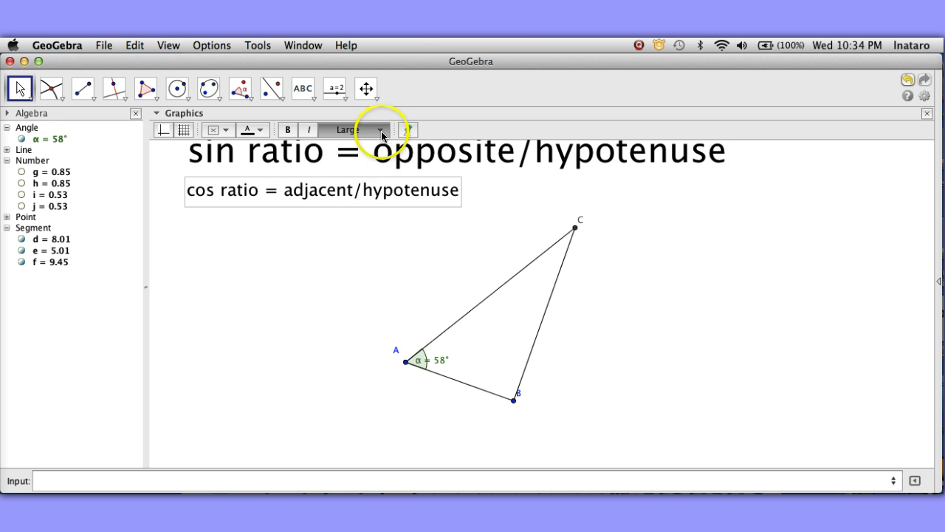
{"action": "left_click", "coordinate": [356, 219]}
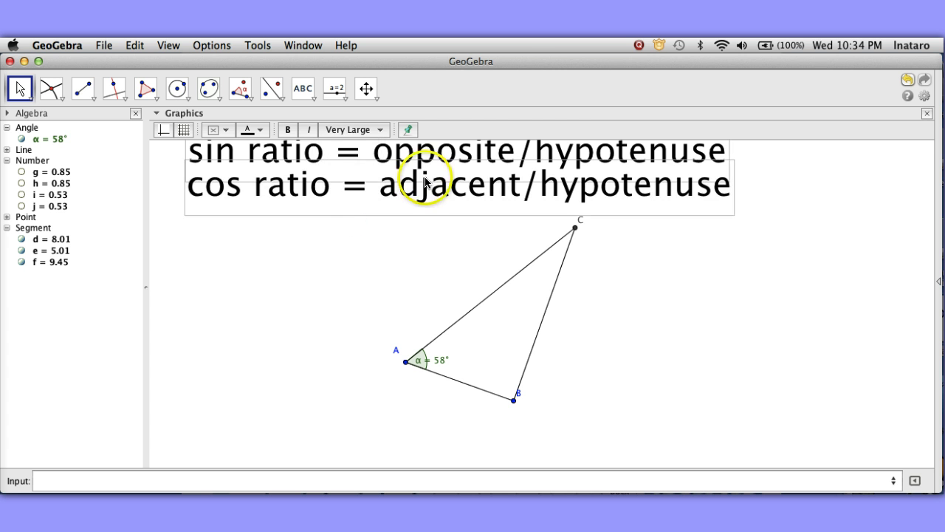
Align the cos ratio note directly beneath the sin ratio note.
{"action": "left_click_drag", "start_coordinate": [425, 182], "coordinate": [421, 196]}
{"action": "mouse_move", "coordinate": [434, 164]}
{"action": "left_mouse_down"}
{"action": "mouse_move", "coordinate": [428, 152]}
{"action": "mouse_move", "coordinate": [426, 168]}
{"action": "mouse_move", "coordinate": [422, 163]}
{"action": "left_mouse_up"}
{"action": "left_click", "coordinate": [429, 211]}
{"action": "left_click_drag", "start_coordinate": [428, 211], "coordinate": [427, 201]}
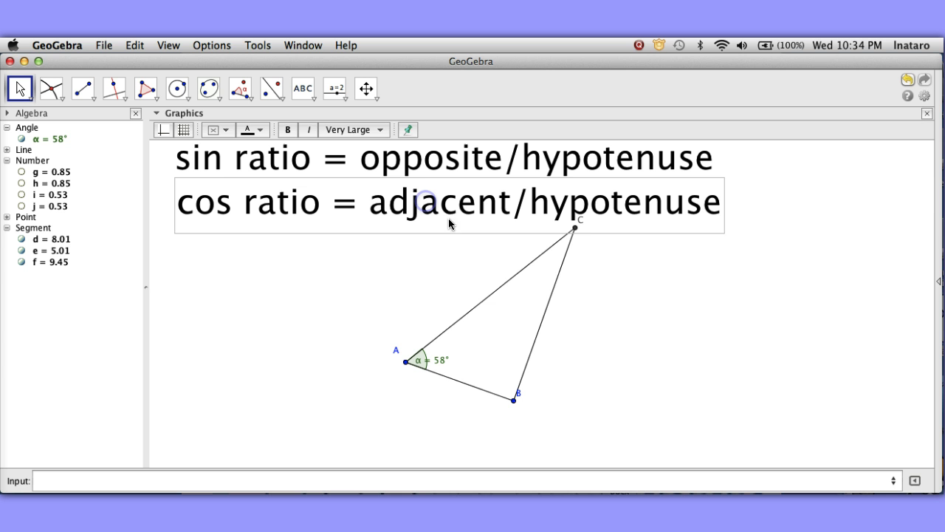
{"action": "left_click", "coordinate": [616, 305]}
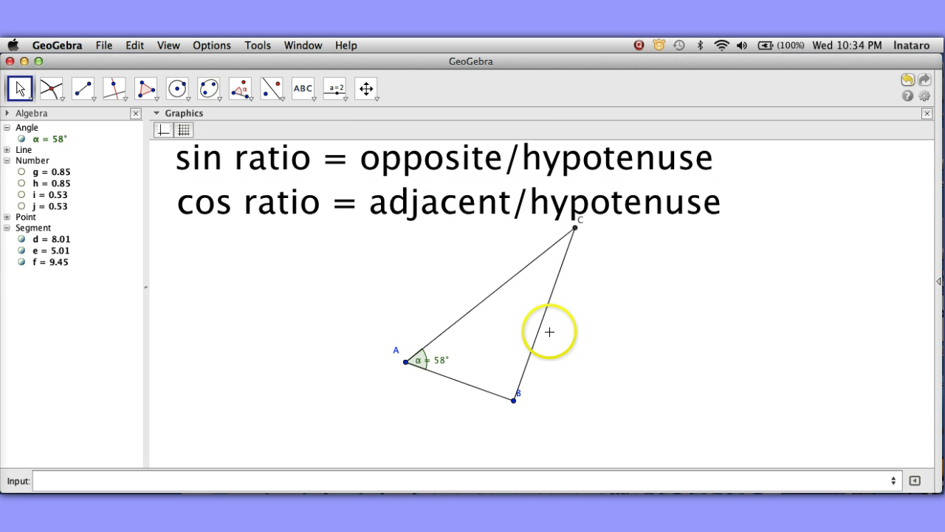
Enter the side ratio d/e to create k = 1.6.
{"action": "left_click", "coordinate": [68, 482]}
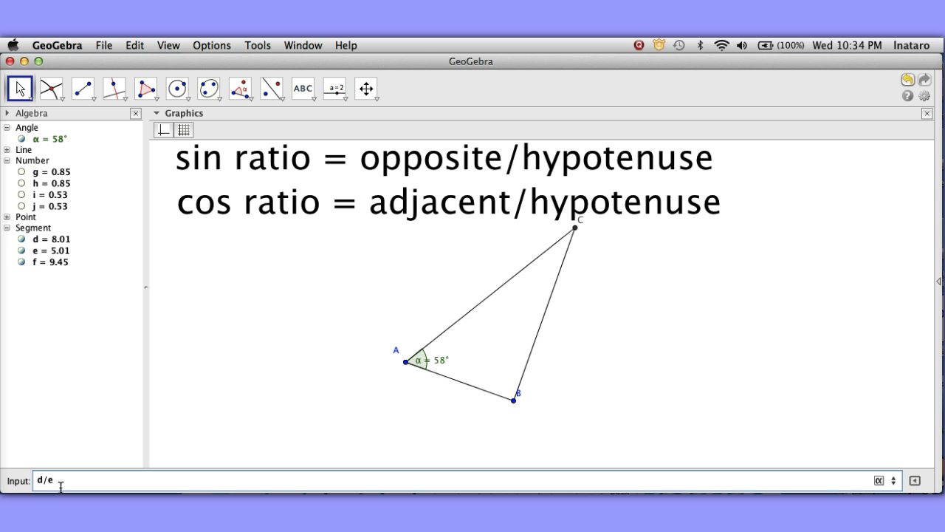
{"action": "key", "text": "Return"}
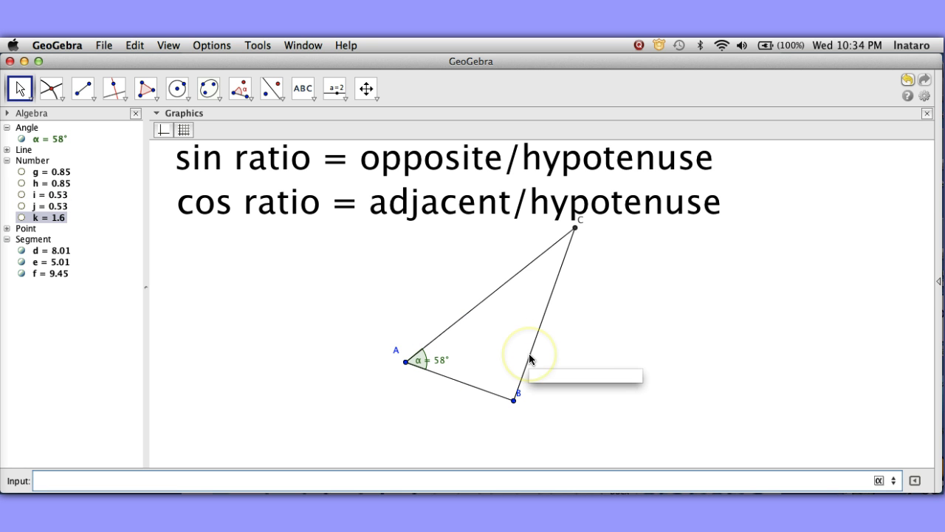
{"action": "left_click", "coordinate": [473, 390]}
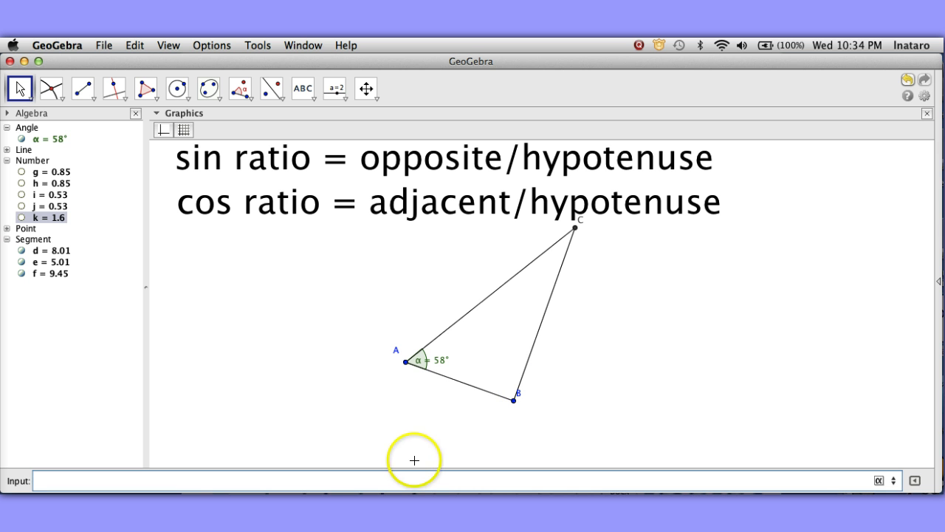
Enter tan(α) to create l = 1.6, matching k.
{"action": "left_click", "coordinate": [336, 481]}
{"action": "type", "text": "tan("}
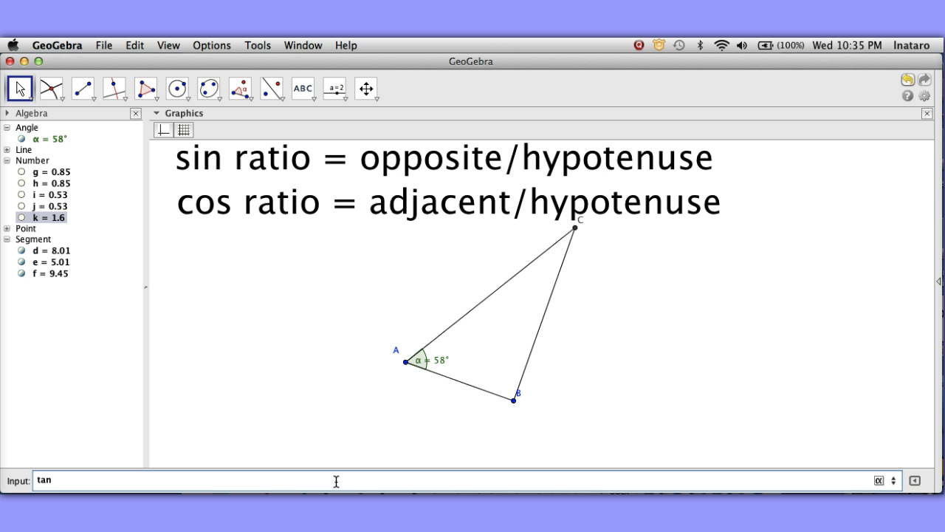
{"action": "left_click", "coordinate": [878, 480]}
{"action": "left_click", "coordinate": [764, 407]}
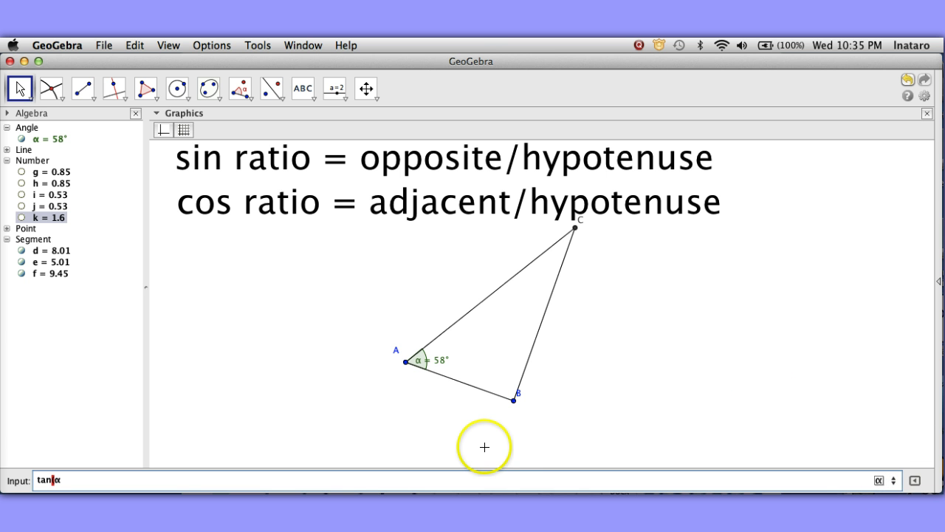
{"action": "key", "text": "Return"}
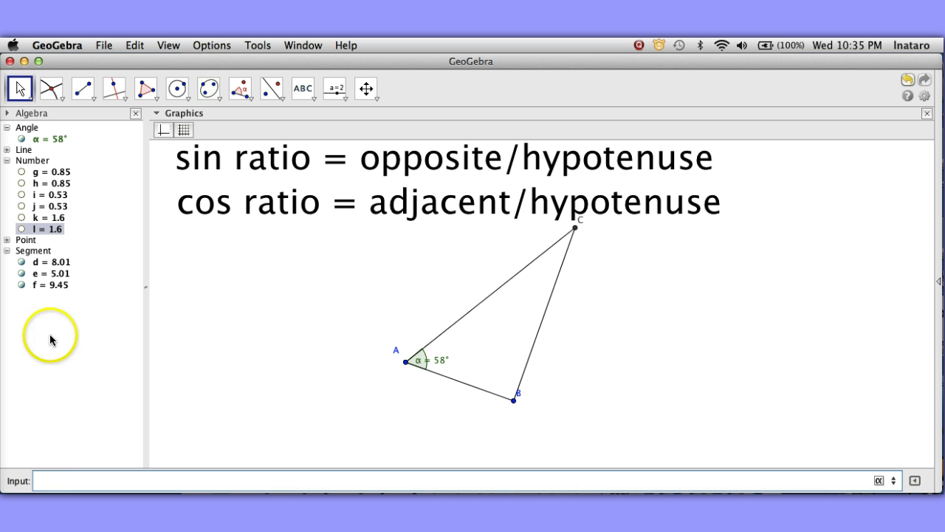
Add a 'tan ratio = opposite/adjacent' text note below the cos note.
{"action": "left_click", "coordinate": [313, 90]}
{"action": "left_click", "coordinate": [311, 118]}
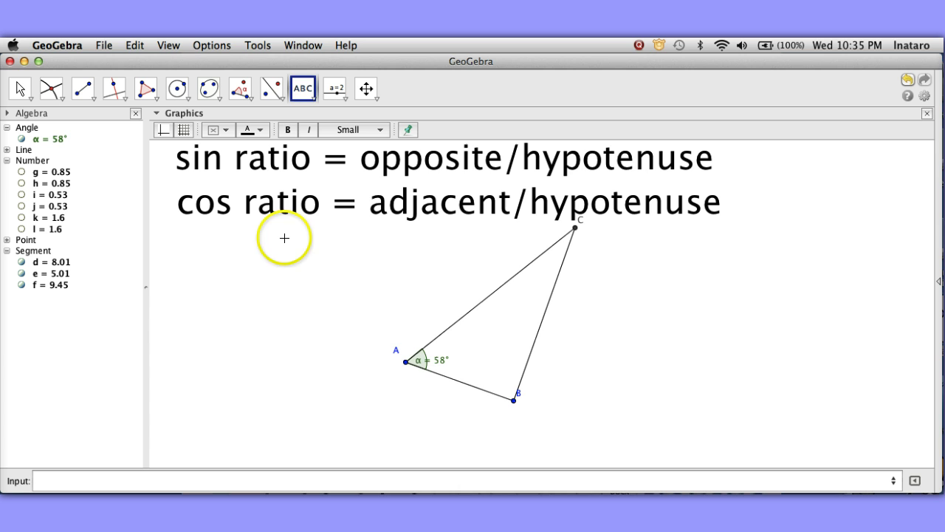
{"action": "left_click", "coordinate": [190, 268]}
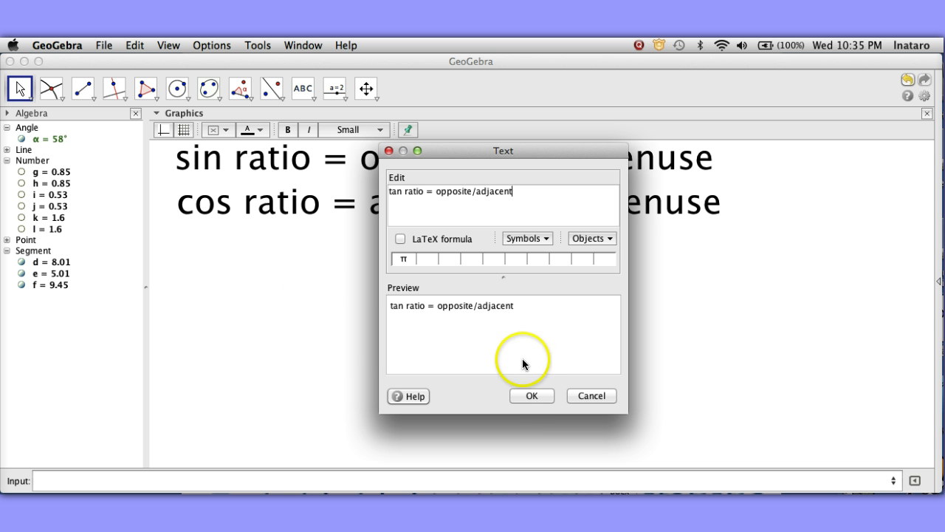
{"action": "left_click", "coordinate": [532, 395]}
Make the tan note Very Large, align it under cos, and drag A to get sides 6.47, 4.04, 7.63.
{"action": "left_click", "coordinate": [264, 265]}
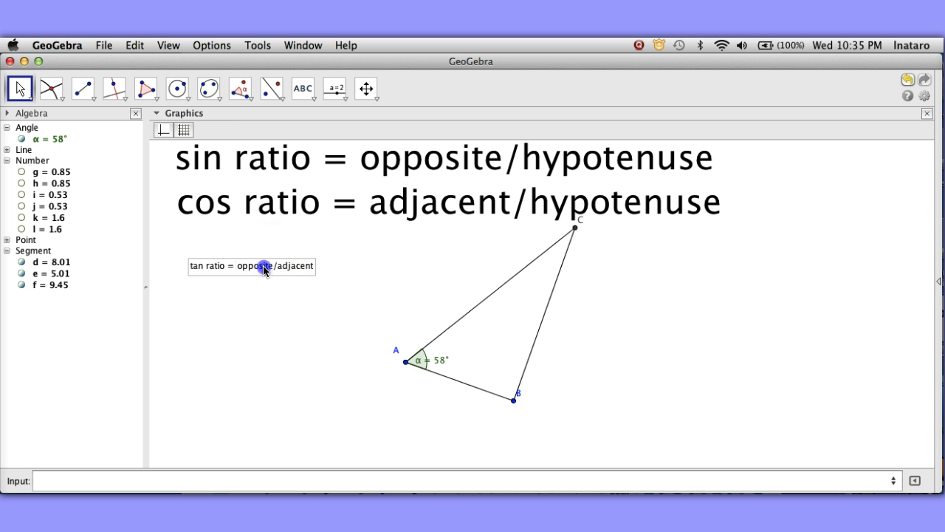
{"action": "left_click", "coordinate": [314, 99]}
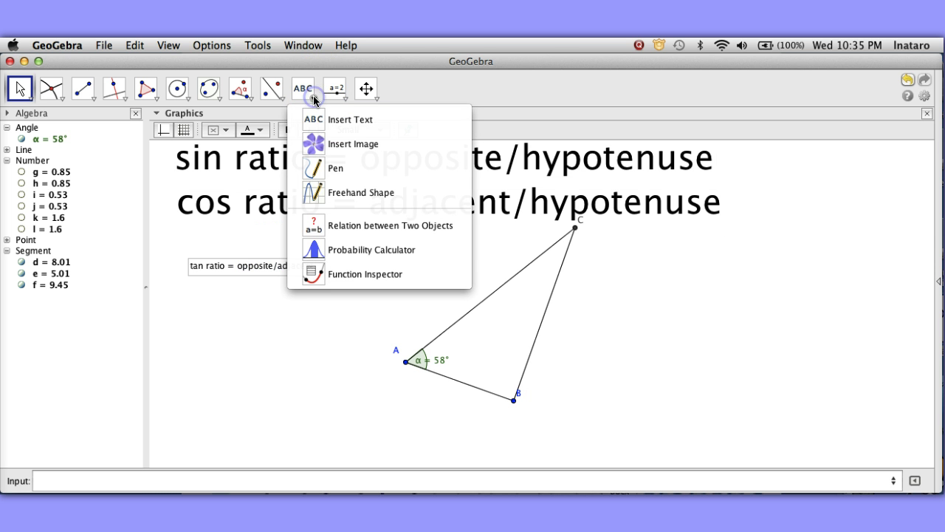
{"action": "left_click", "coordinate": [215, 234]}
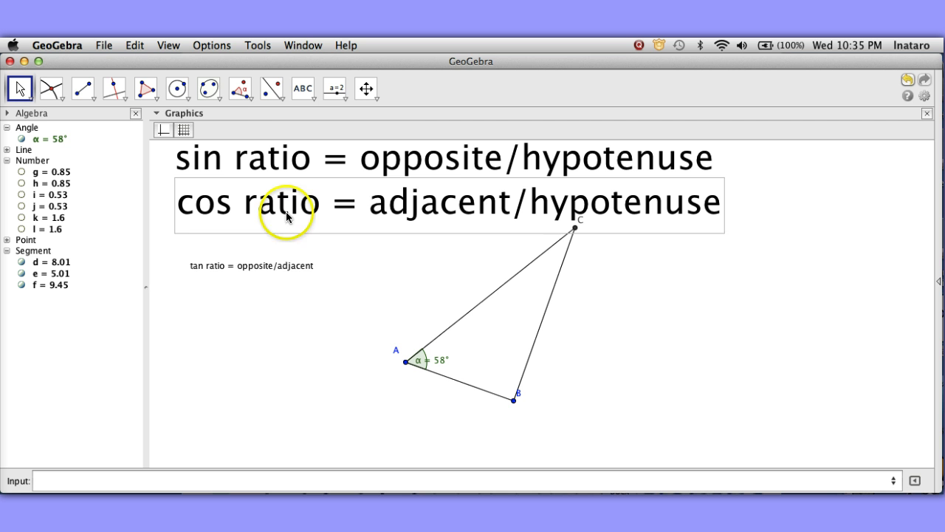
{"action": "left_click", "coordinate": [273, 271]}
{"action": "left_click", "coordinate": [378, 130]}
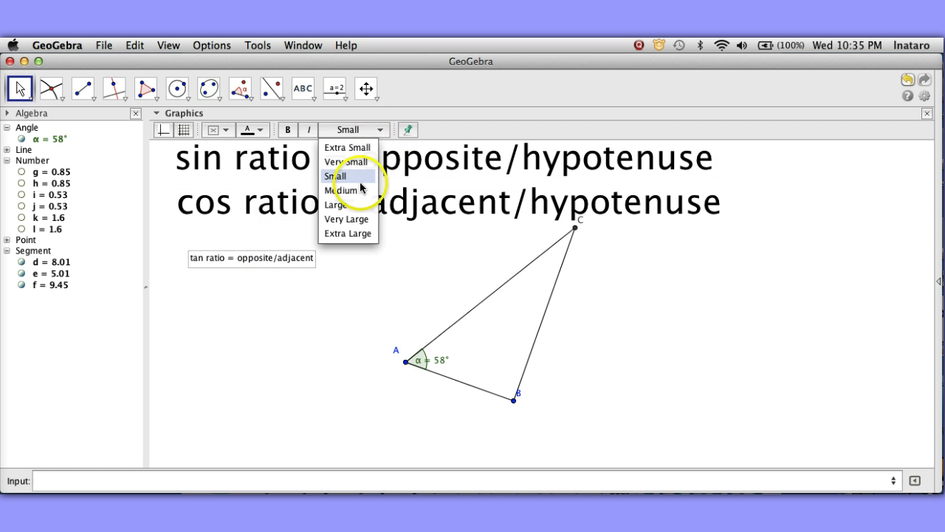
{"action": "left_click", "coordinate": [354, 219]}
{"action": "left_click_drag", "start_coordinate": [320, 251], "coordinate": [306, 251]}
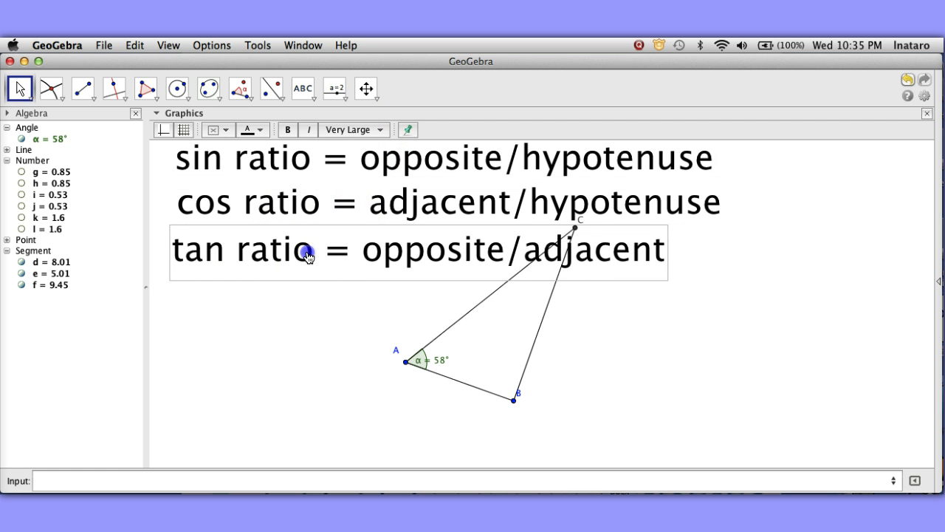
{"action": "left_click_drag", "start_coordinate": [406, 362], "coordinate": [452, 337]}
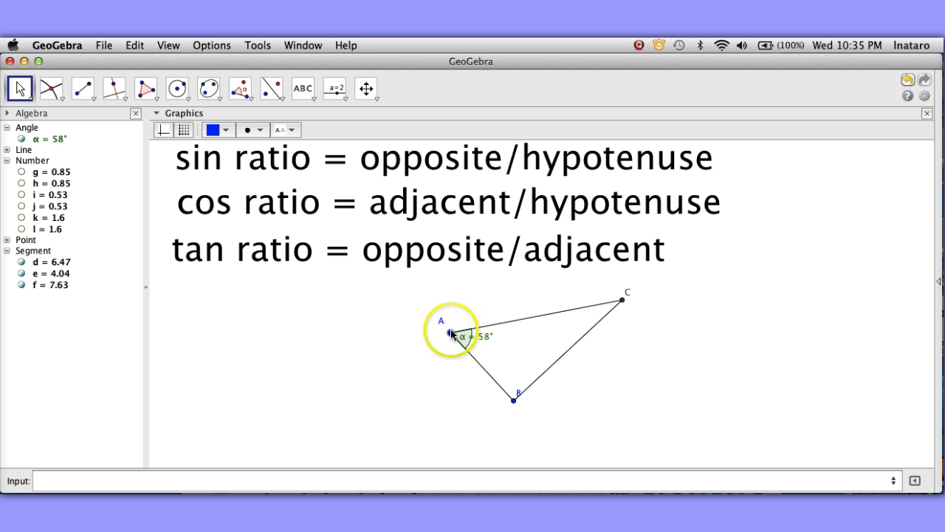
Drag point A so the triangle's sides become 6.57, 4.1 and 7.75.
{"action": "mouse_move", "coordinate": [451, 334]}
{"action": "left_mouse_down"}
{"action": "mouse_move", "coordinate": [468, 331]}
{"action": "mouse_move", "coordinate": [434, 346]}
{"action": "mouse_move", "coordinate": [482, 323]}
{"action": "mouse_move", "coordinate": [442, 345]}
{"action": "left_mouse_up"}
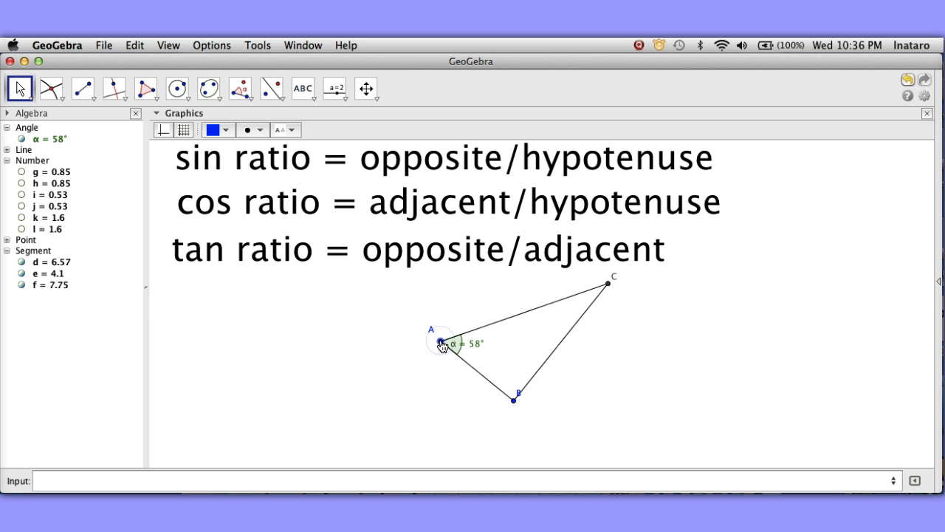